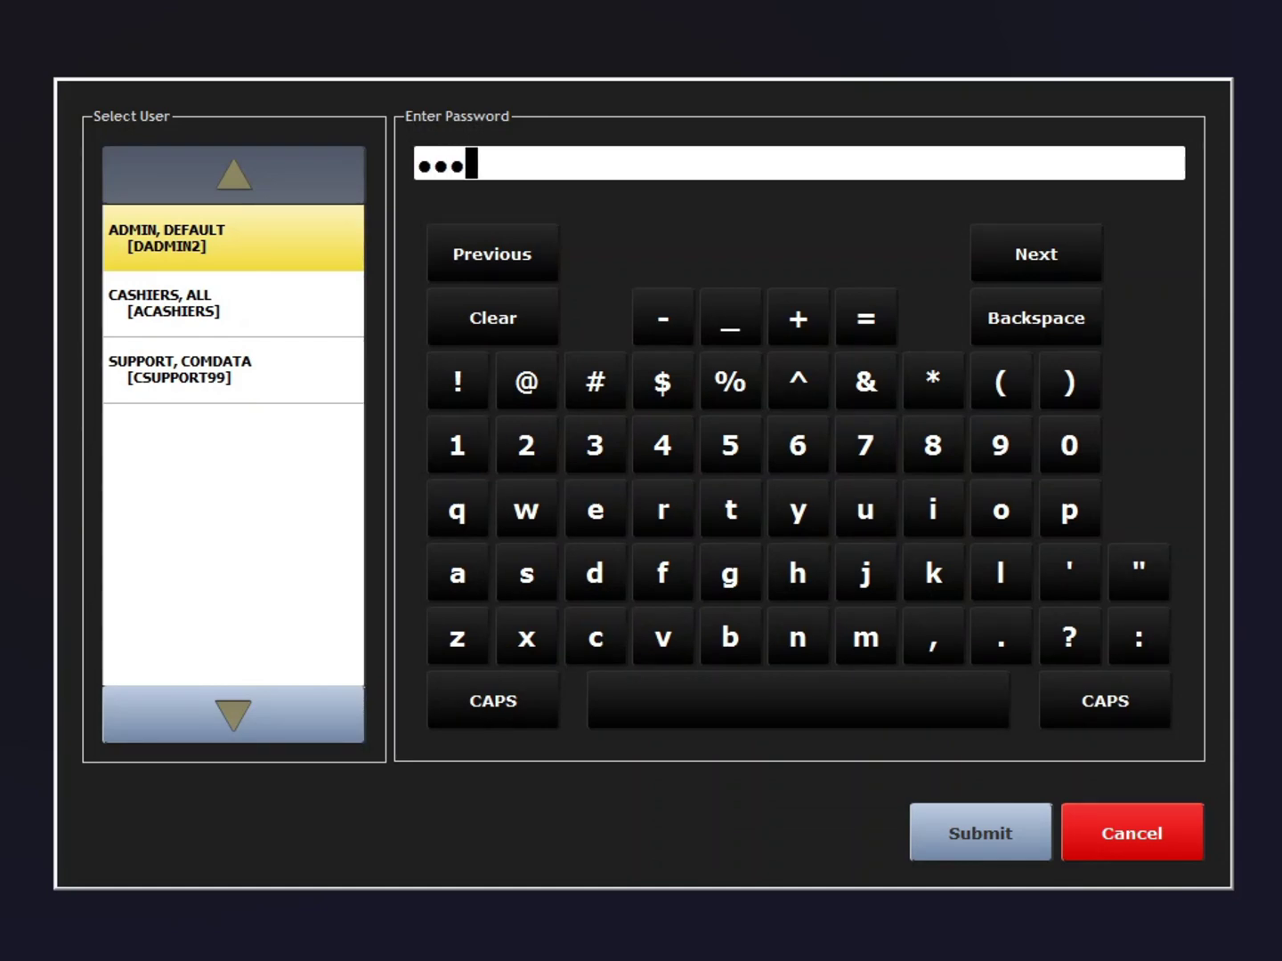
Step: Log in as the ADMIN user with the admin password
key(Return)
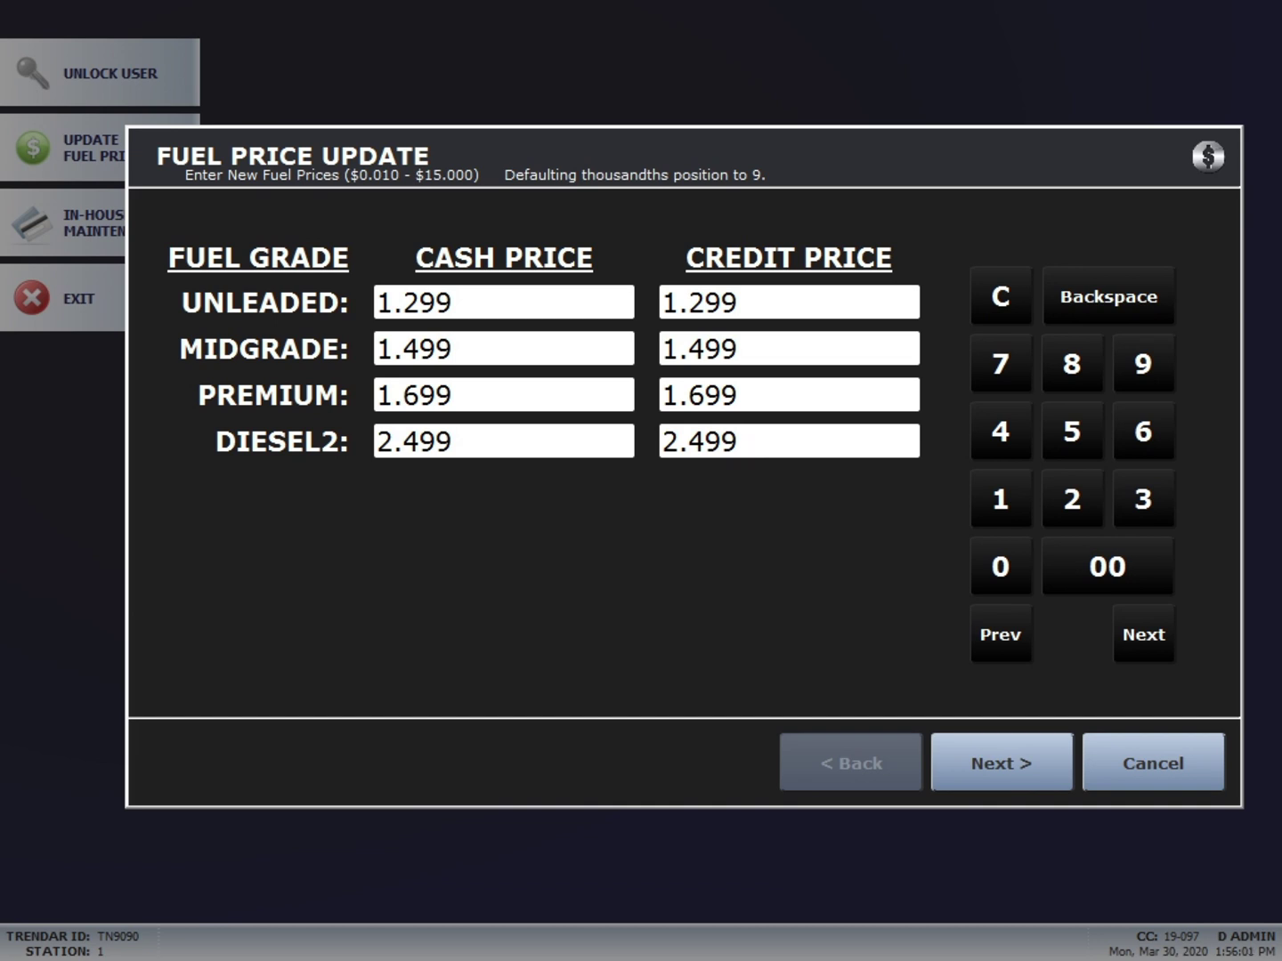
Step: Verify and save fuel prices Unleaded 1.299, Midgrade 1.499, Premium 1.699, Diesel2 2.499
key(Return)
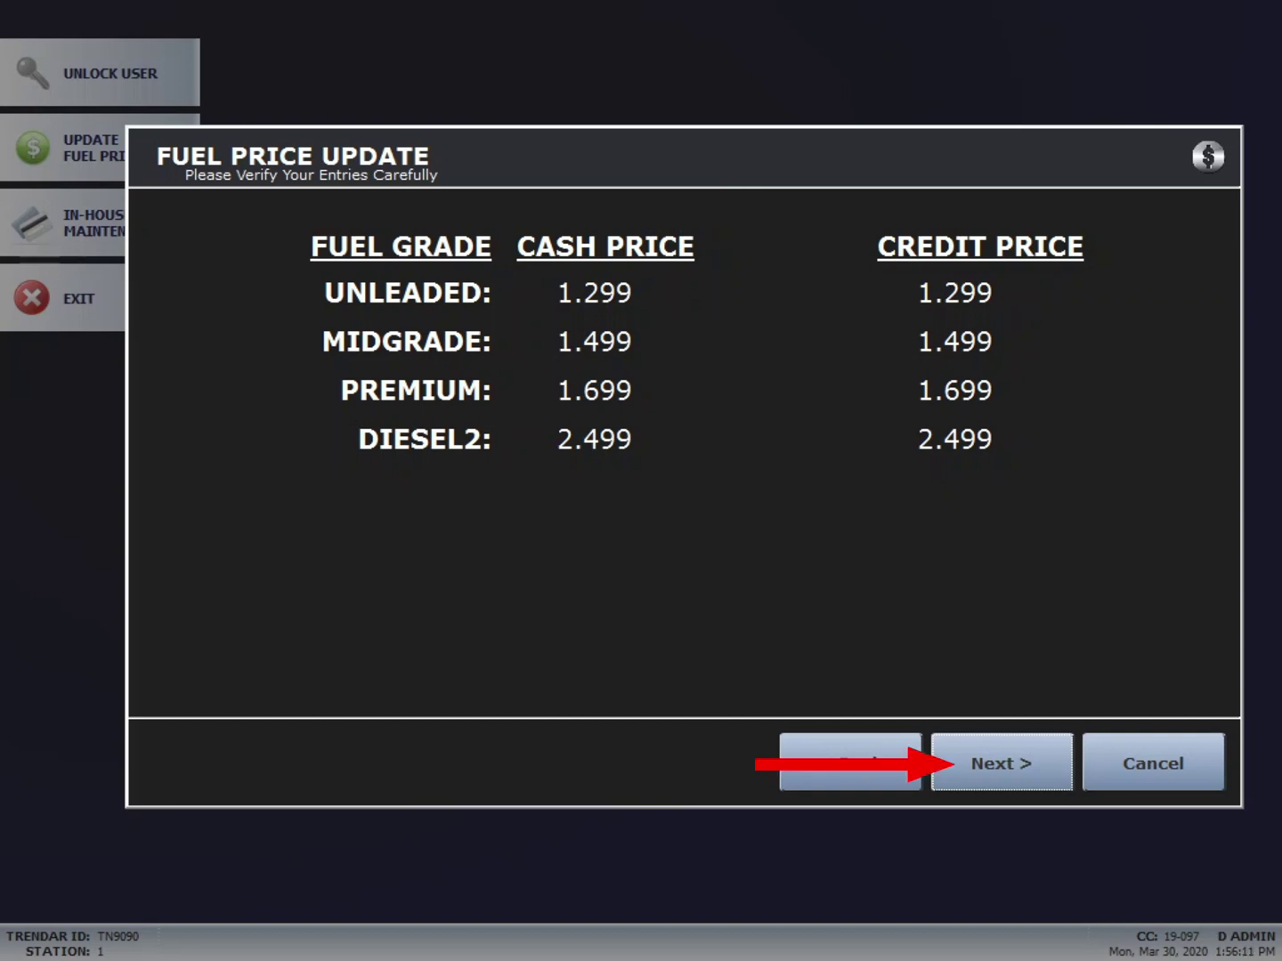
key(Return)
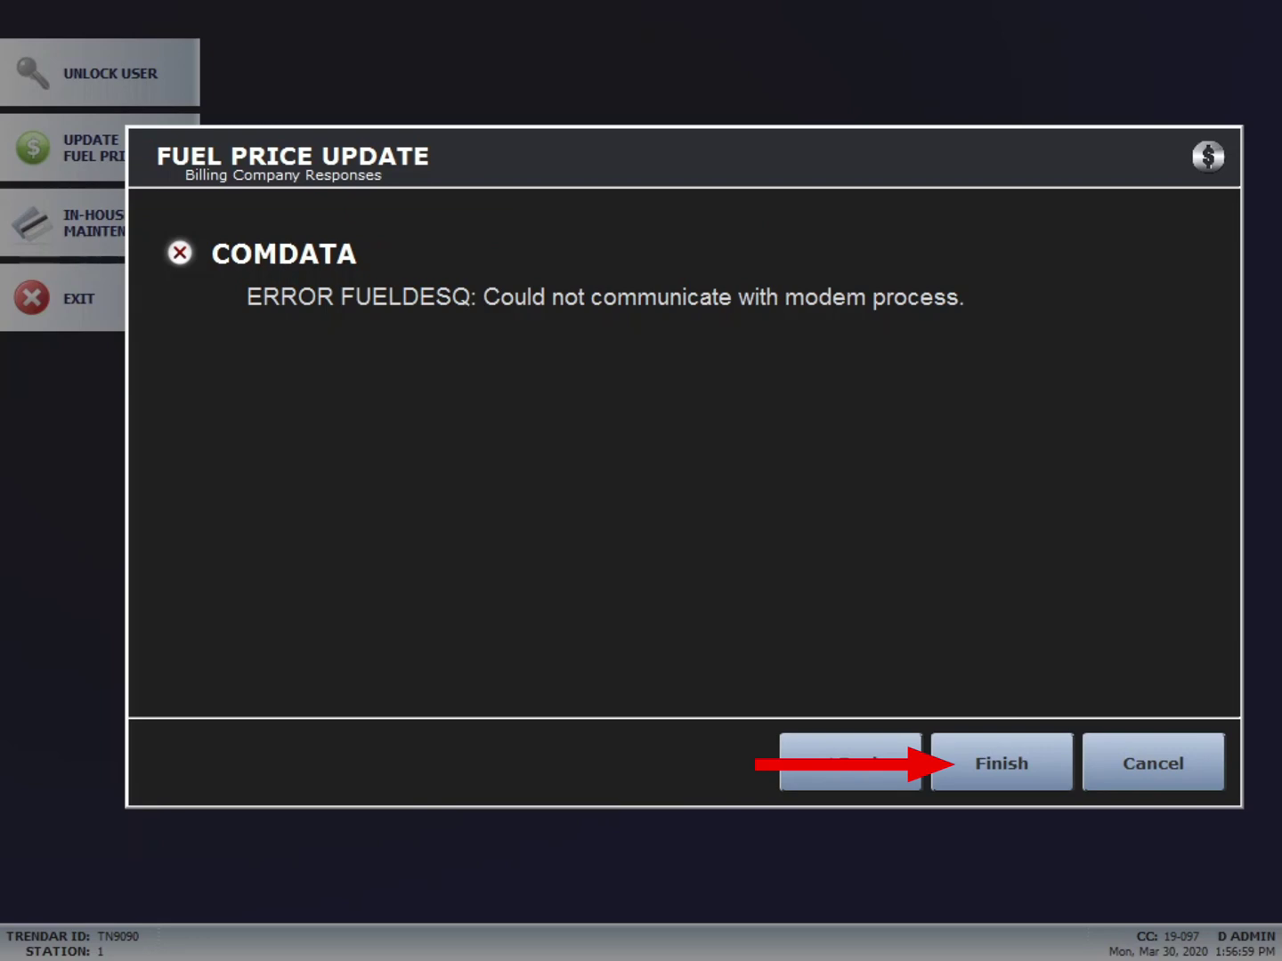
Step: Finish the fuel price update despite the Comdata modem communication error
key(Return)
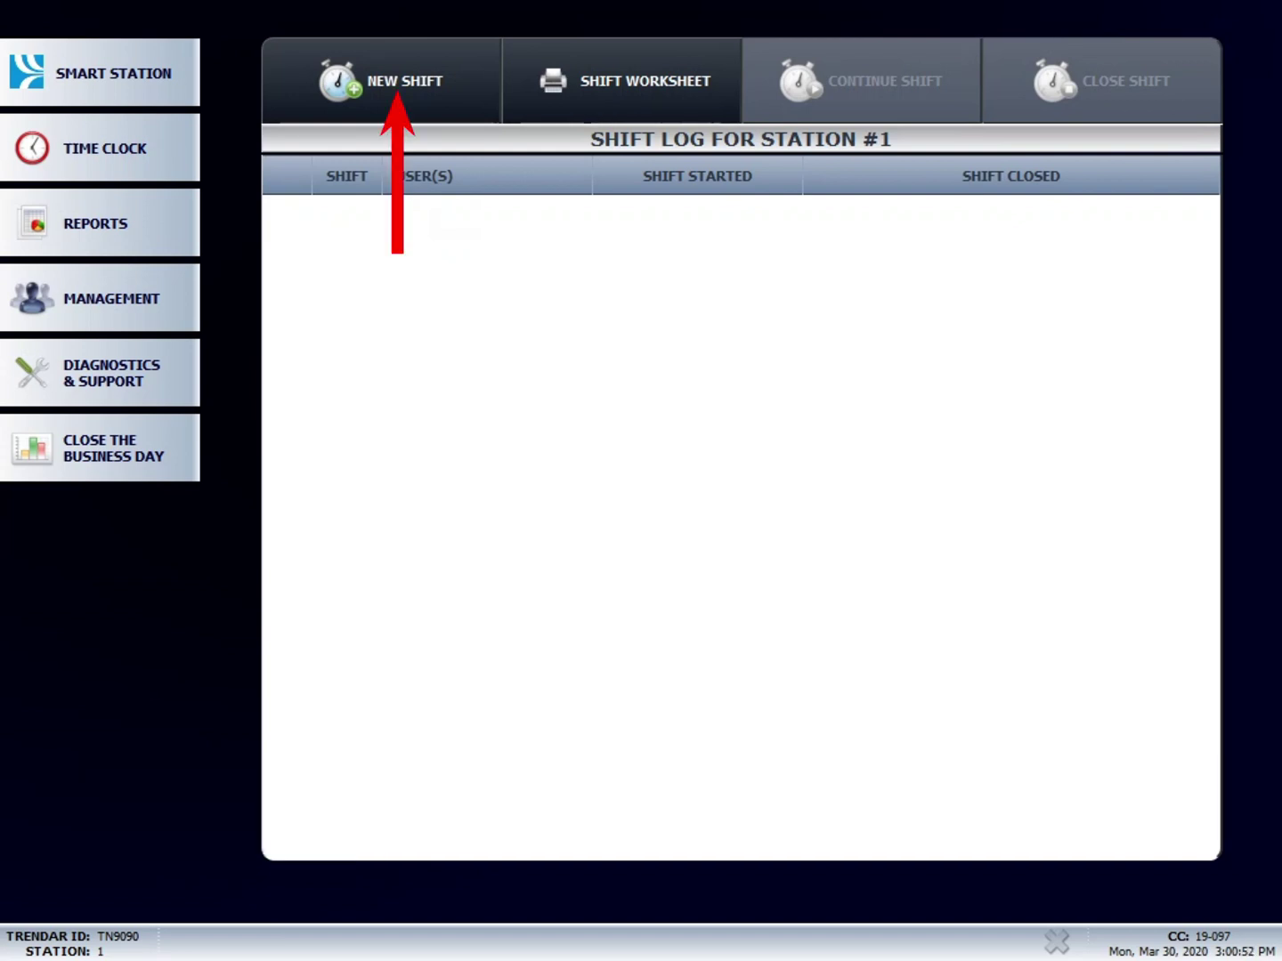
Step: Start a new shift on station 1, authorized with the admin password
click(439, 94)
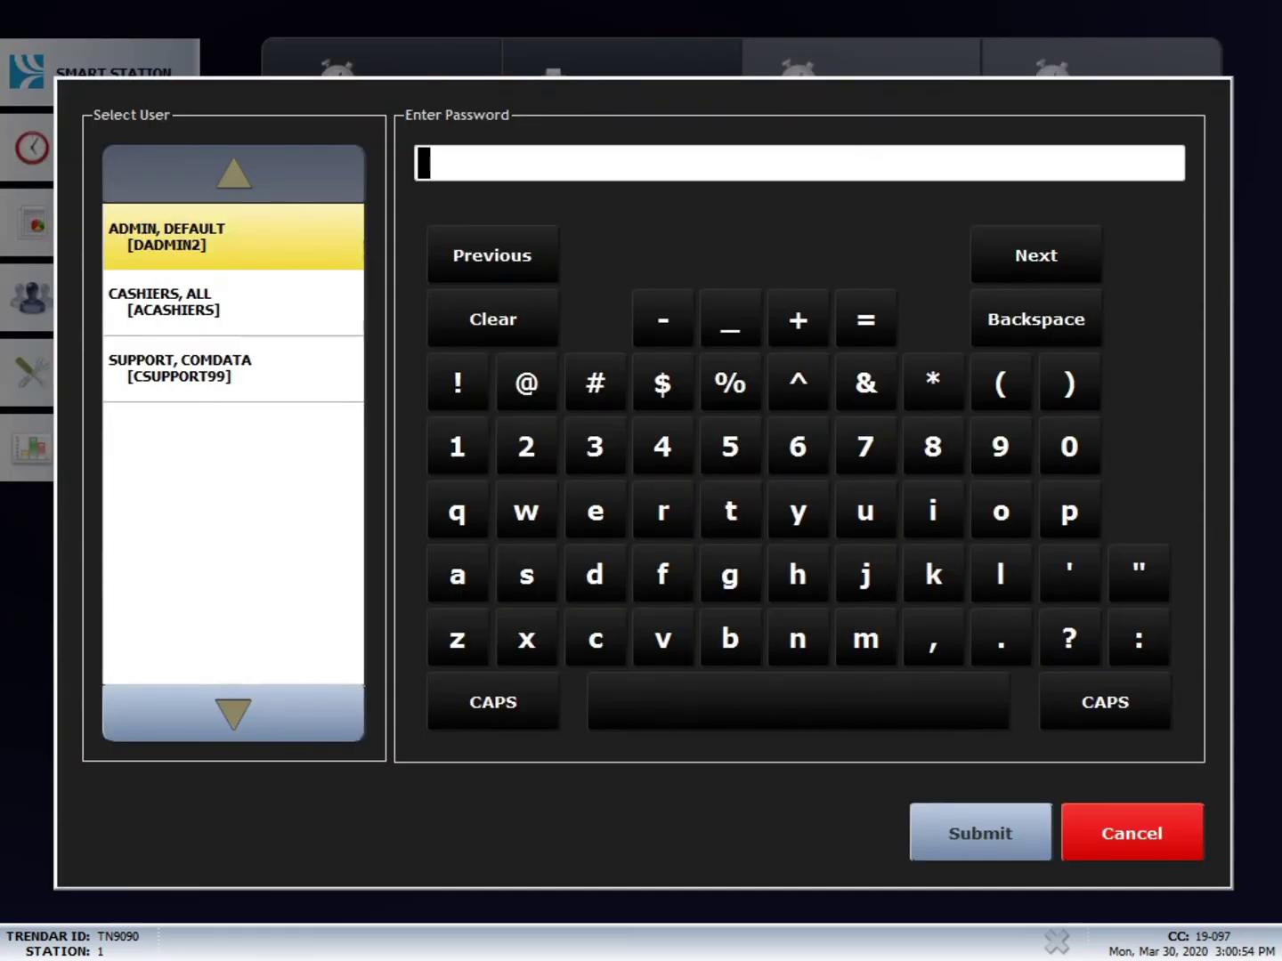
text(*******)
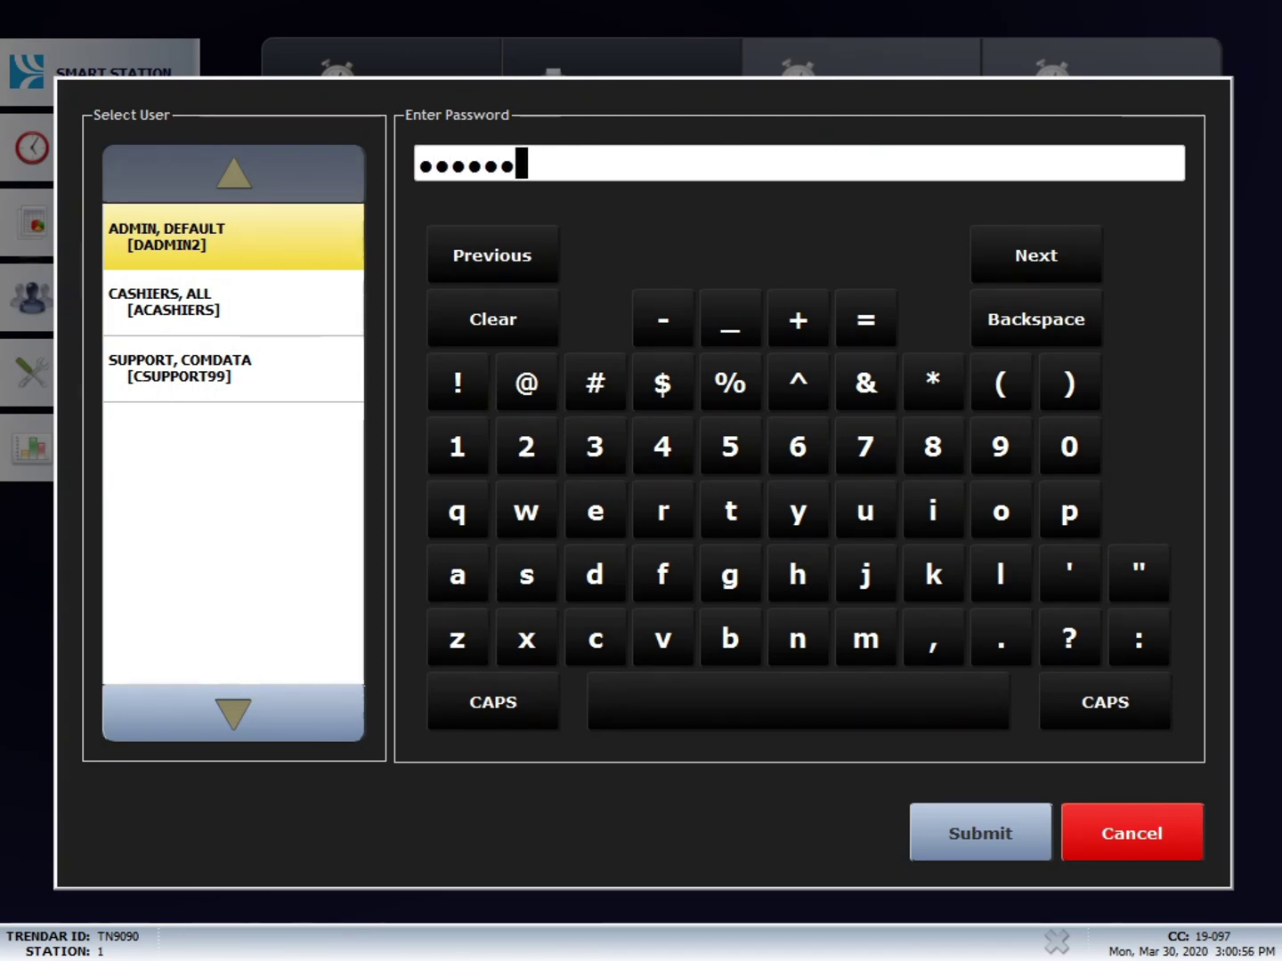
key(Return)
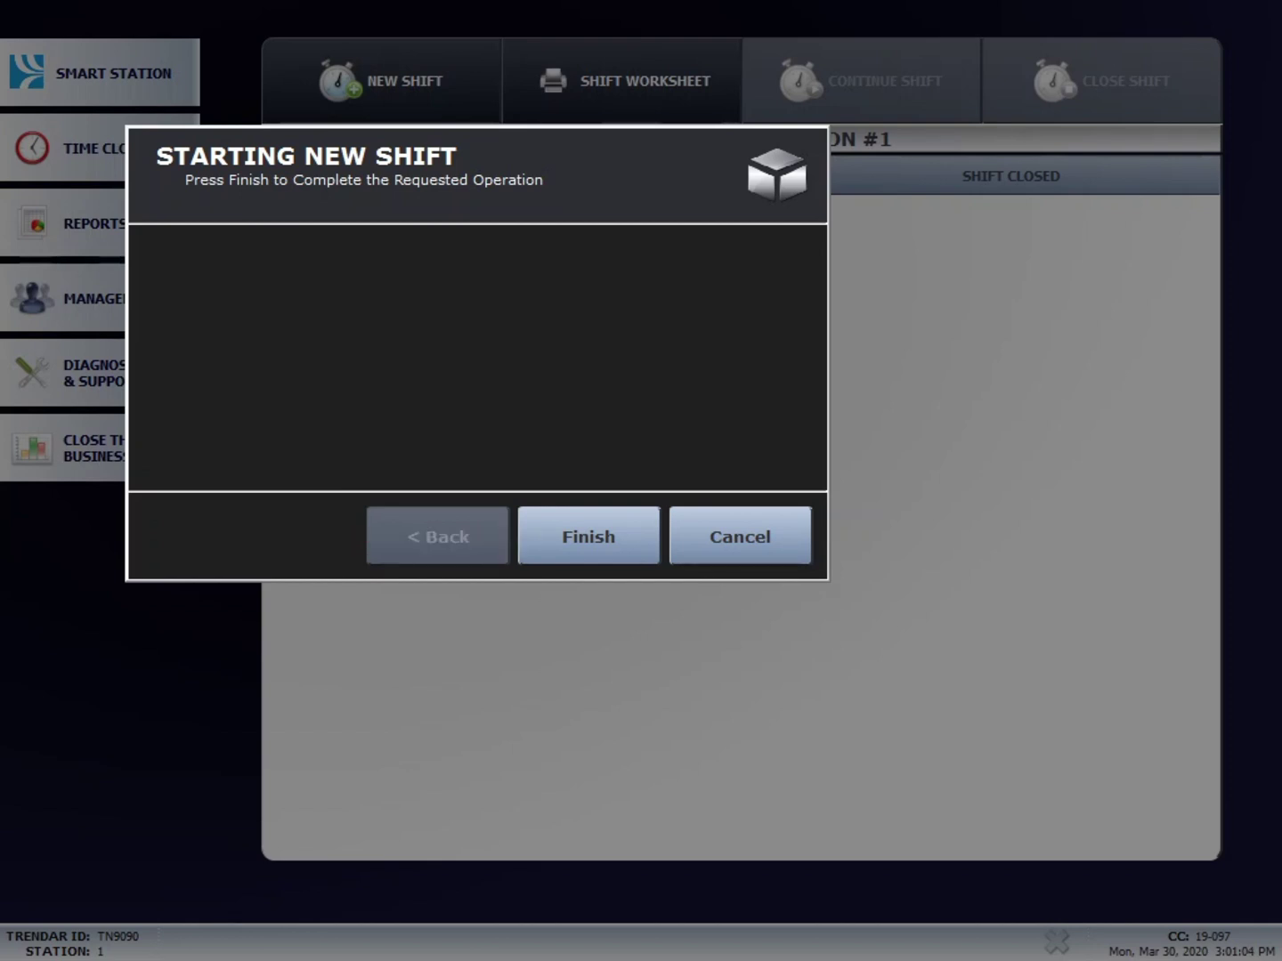
key(Return)
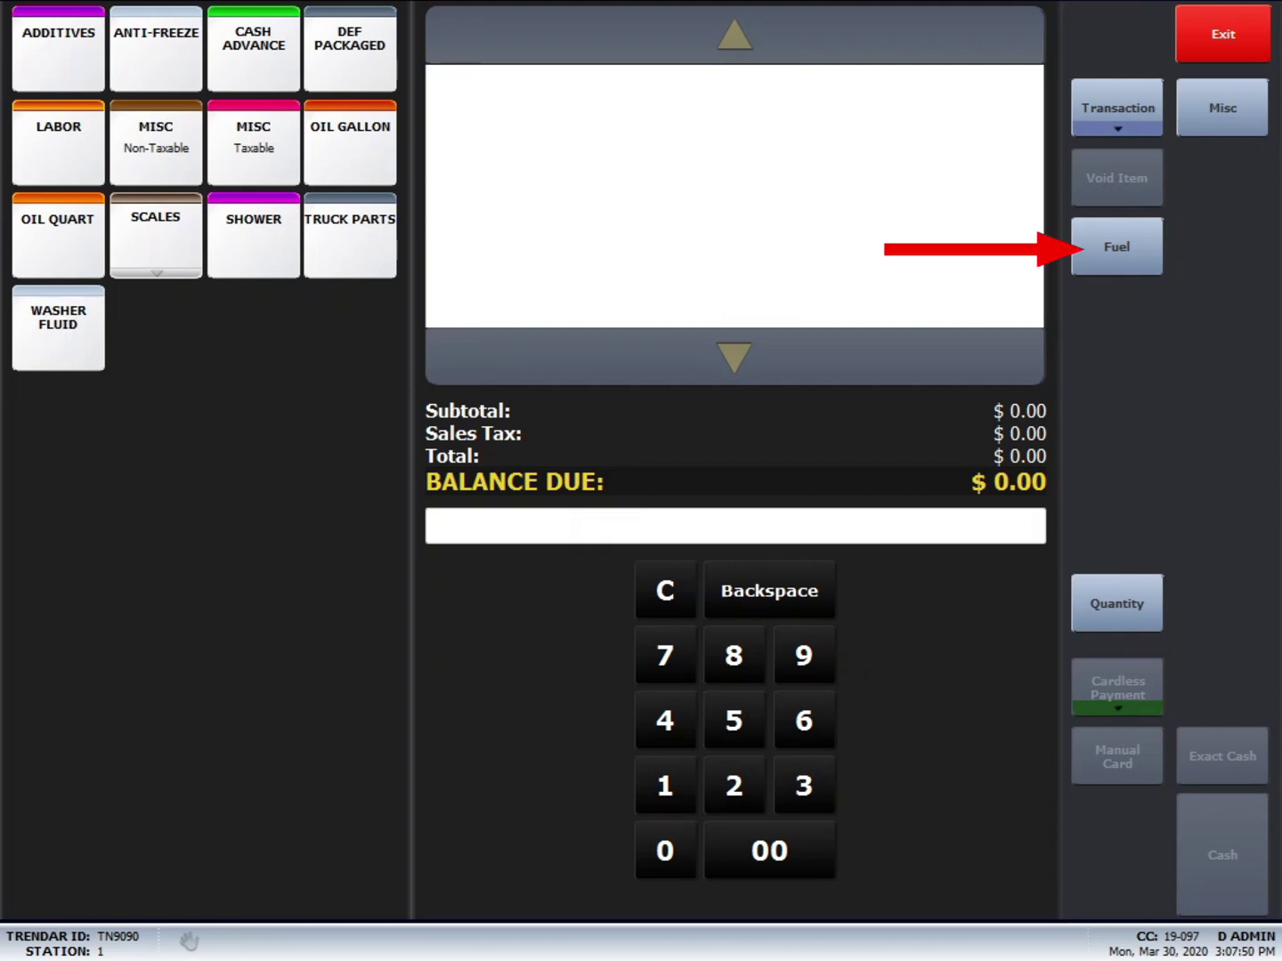
Step: Add 100.000 gallons of Diesel 2 manual from pump 14 at 2.499 to the sale
click(1116, 247)
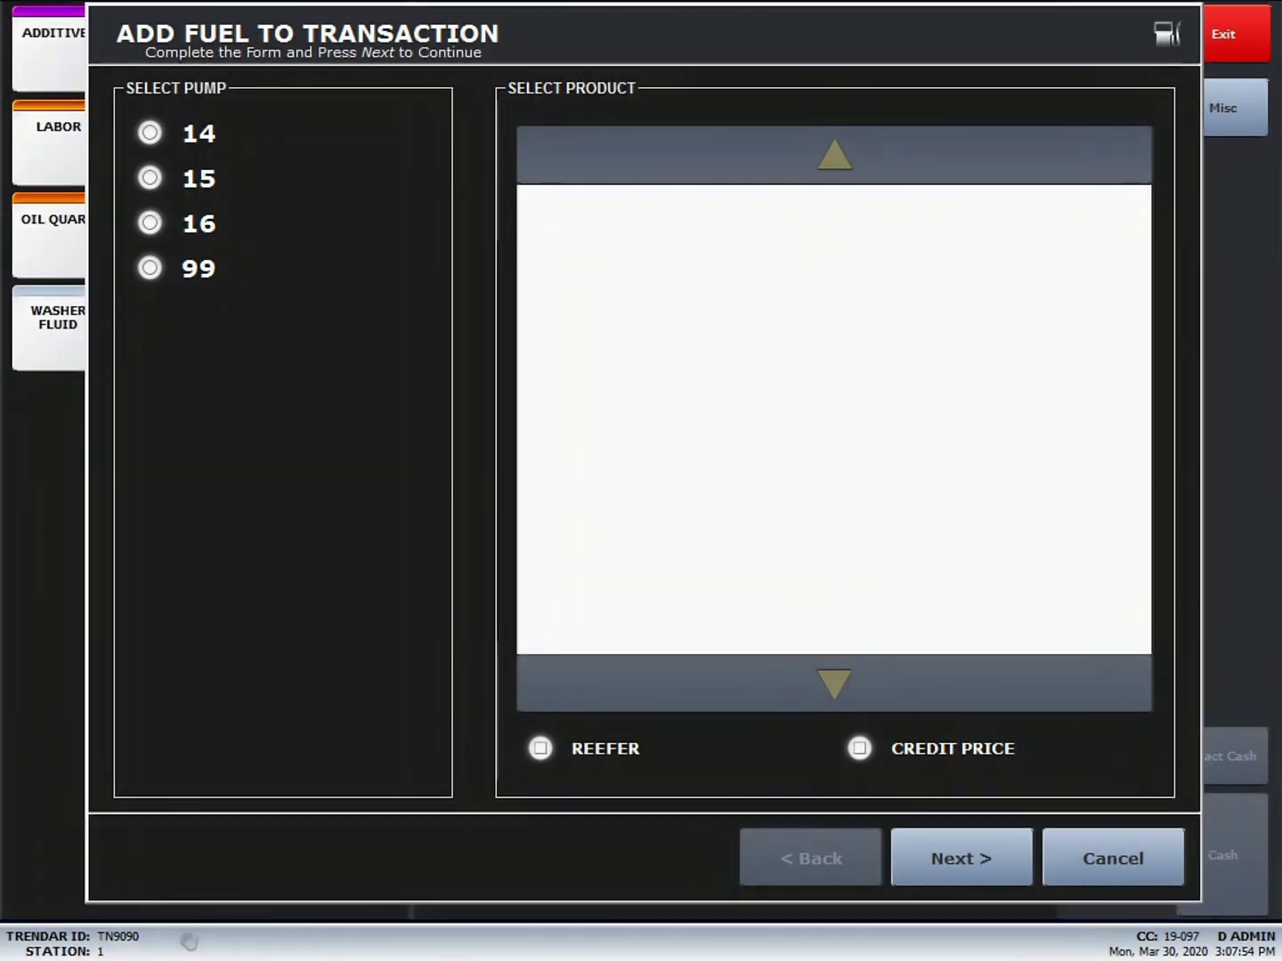
click(149, 133)
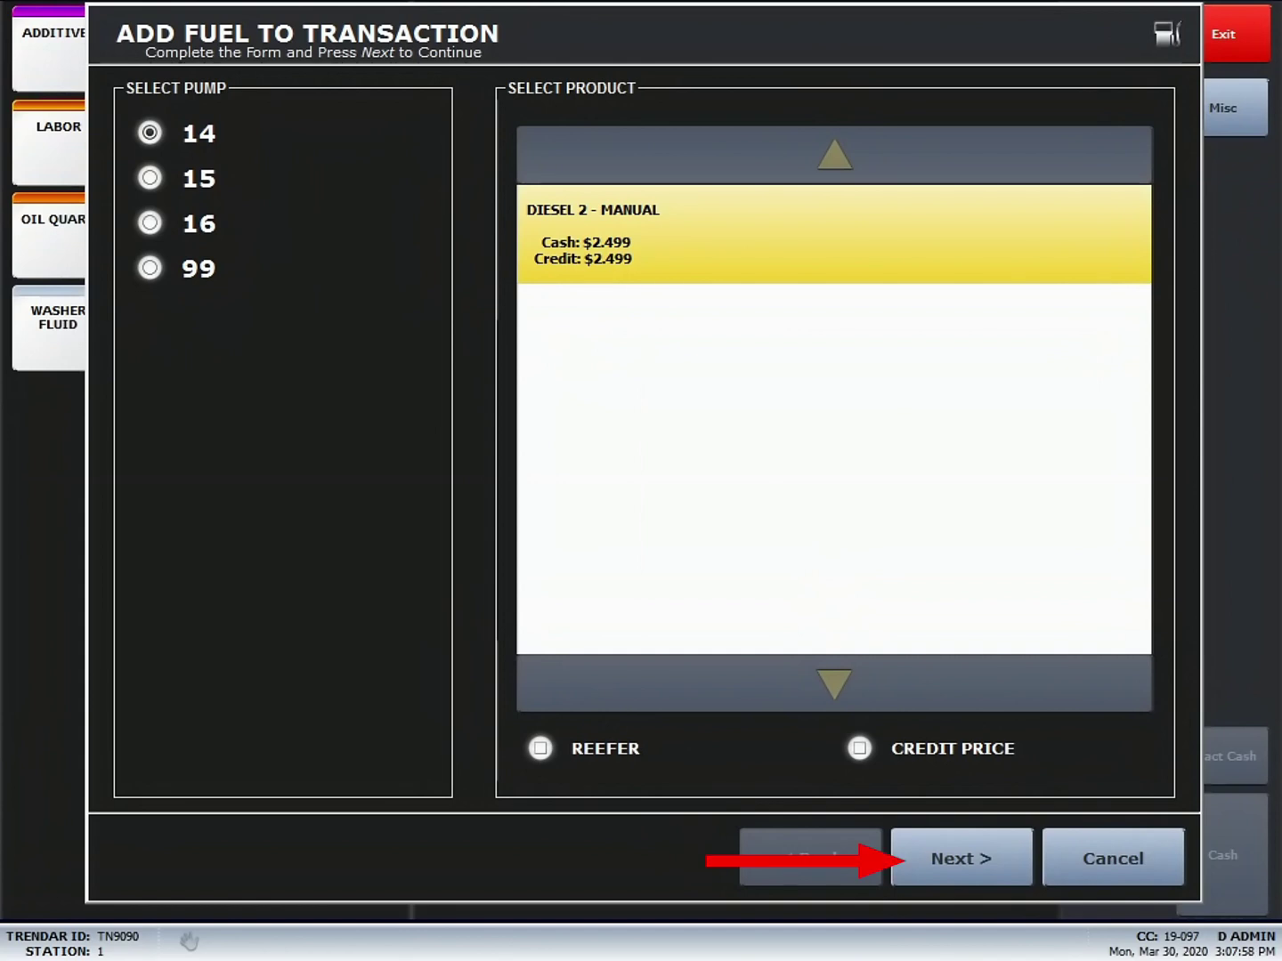
click(961, 859)
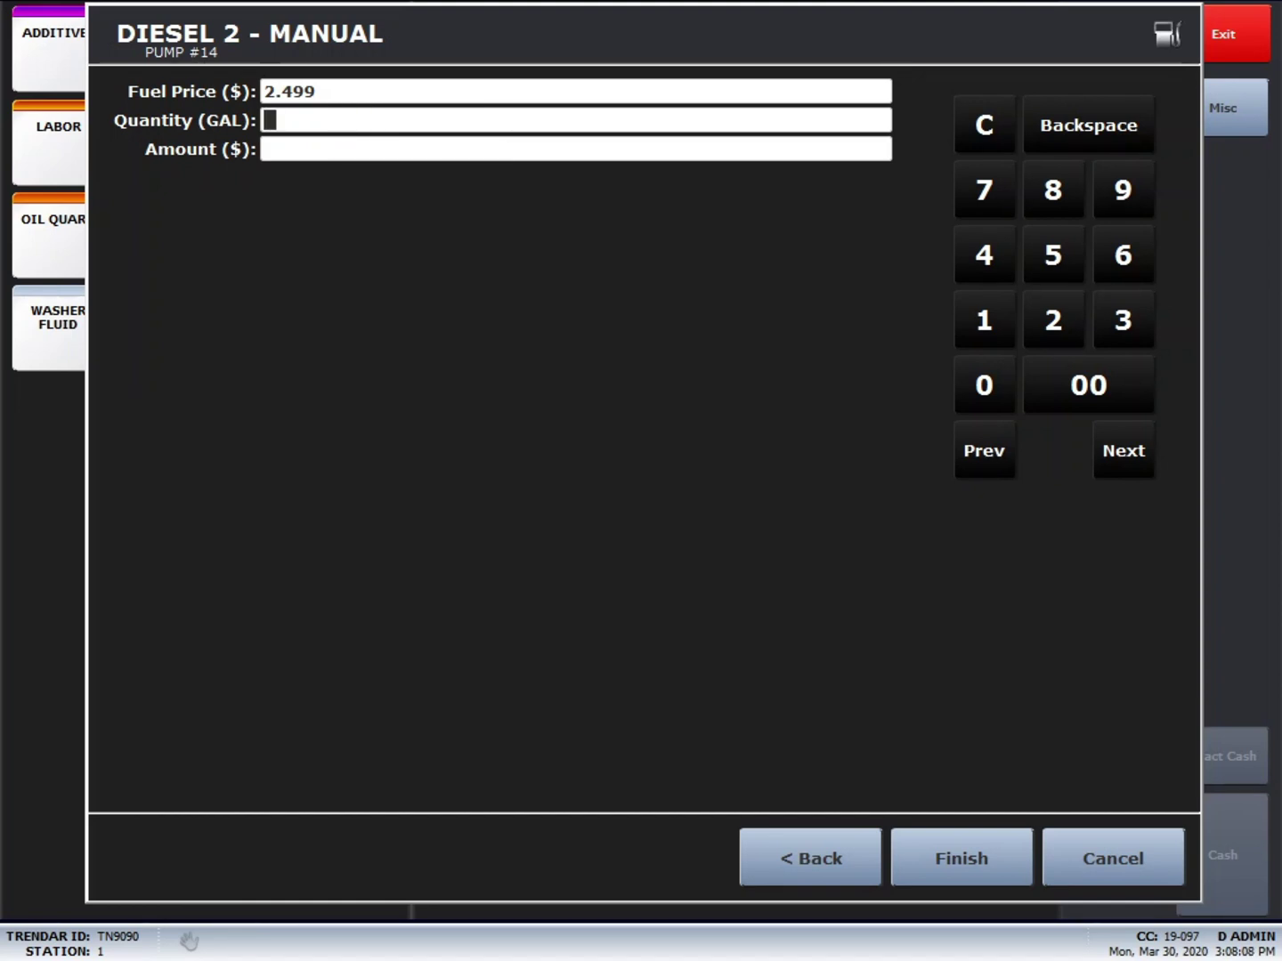
text(100.000)
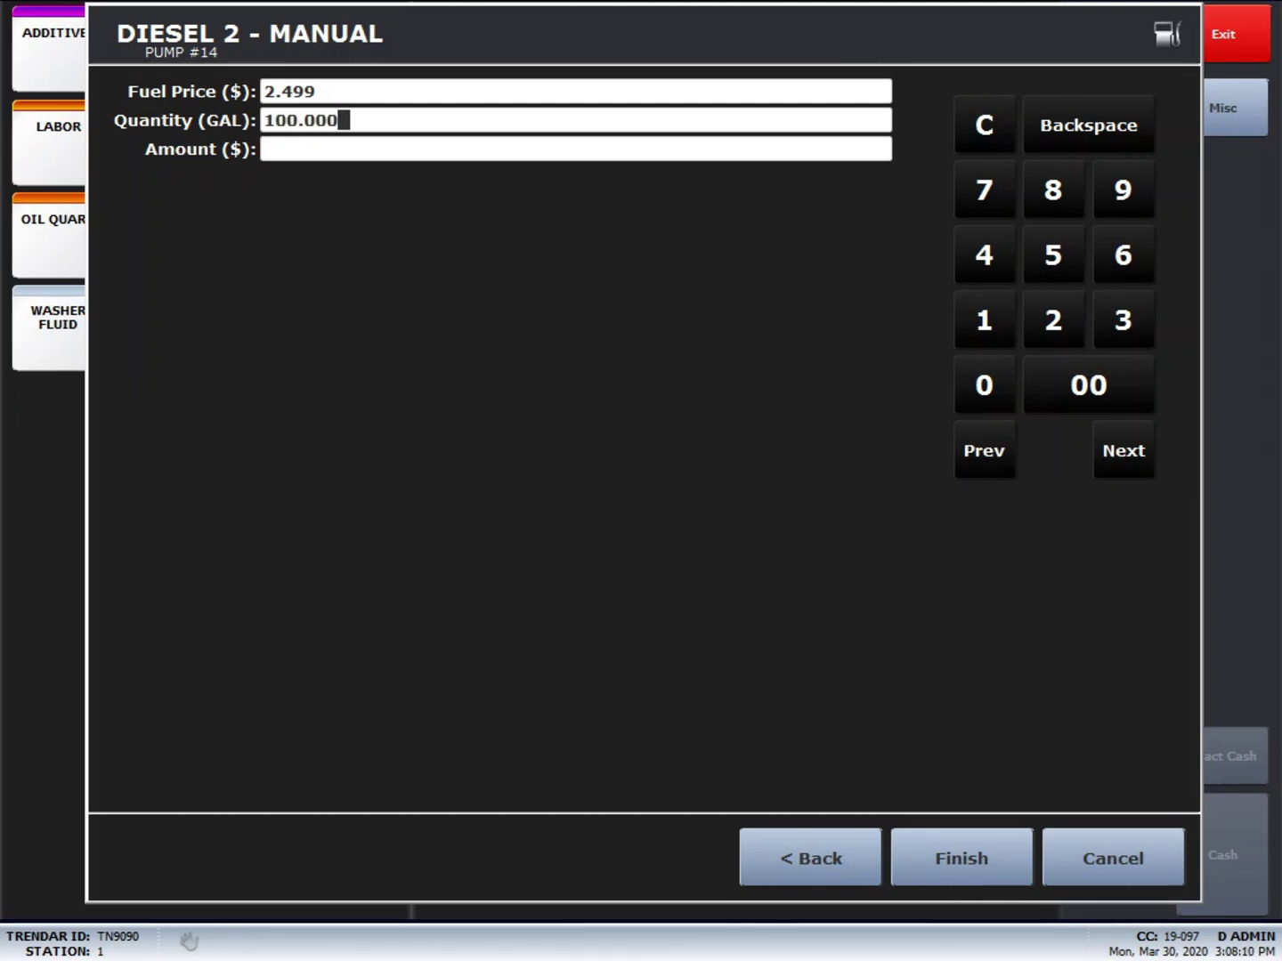
key(Return)
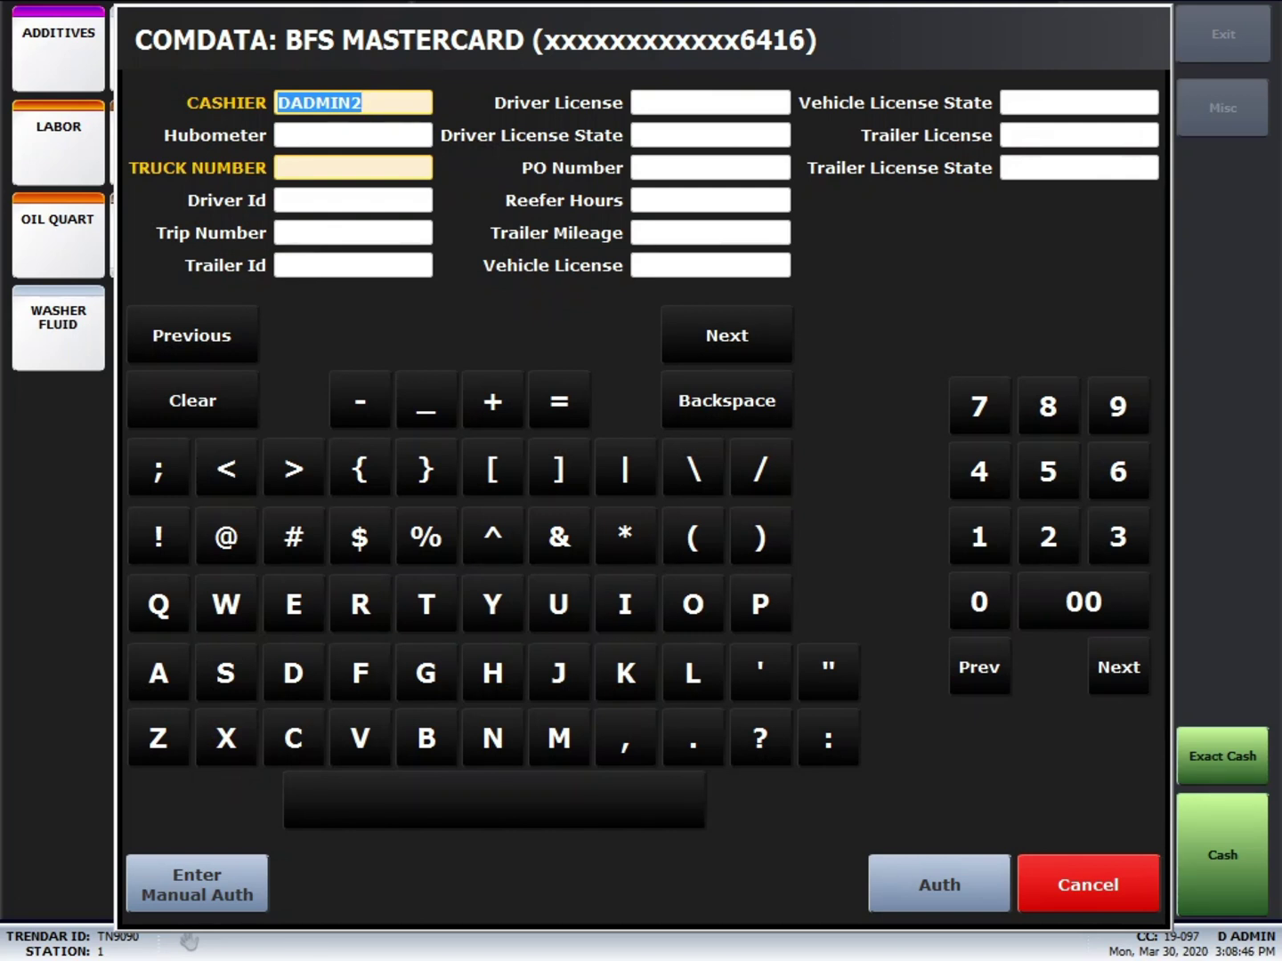
Step: Enter hubometer 123, truck number 865 and the driver ID, then send for authorization
click(352, 135)
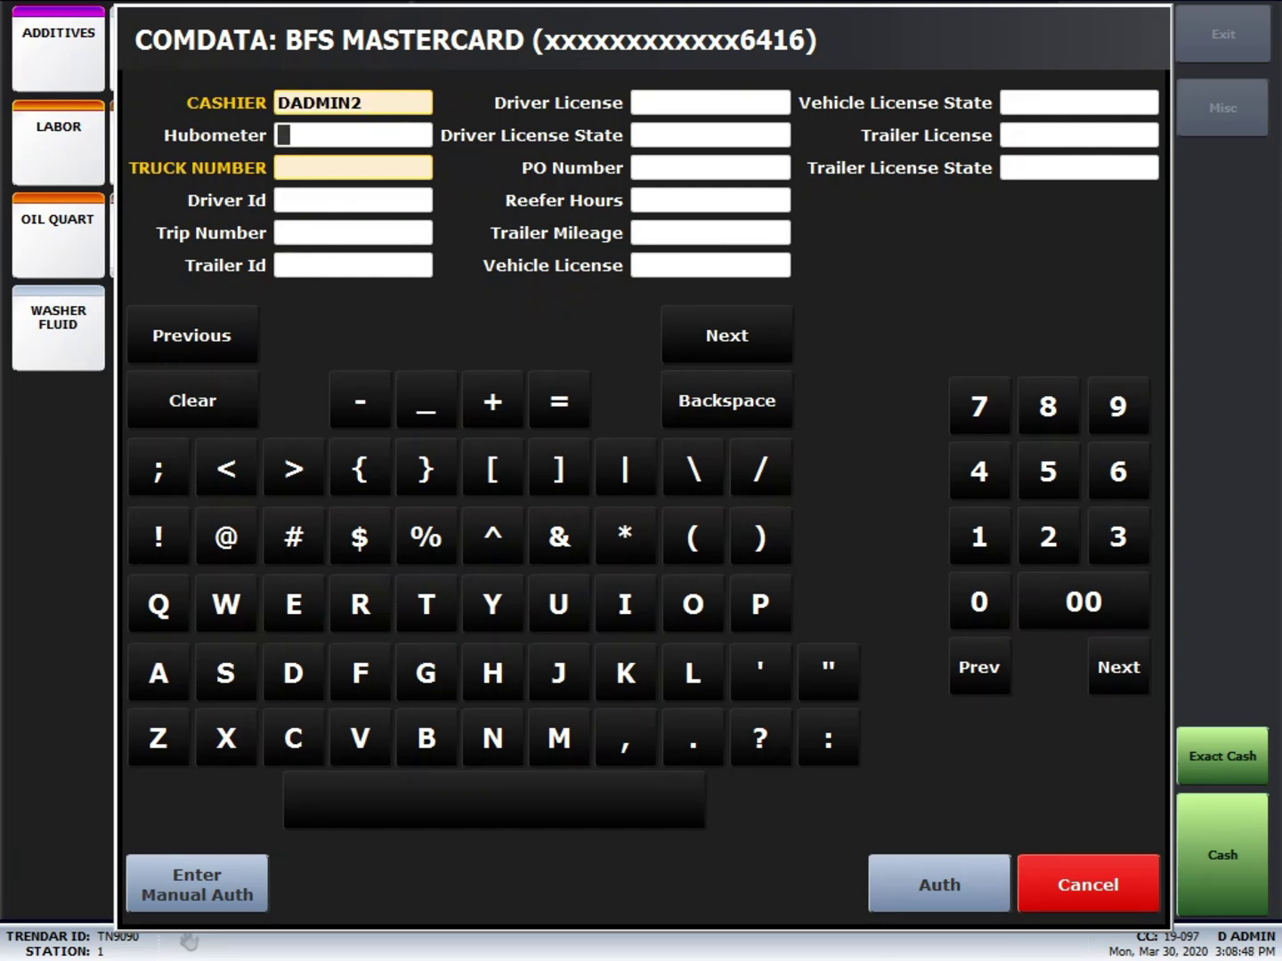
text(123)
click(352, 168)
text(865)
click(353, 200)
text(125)
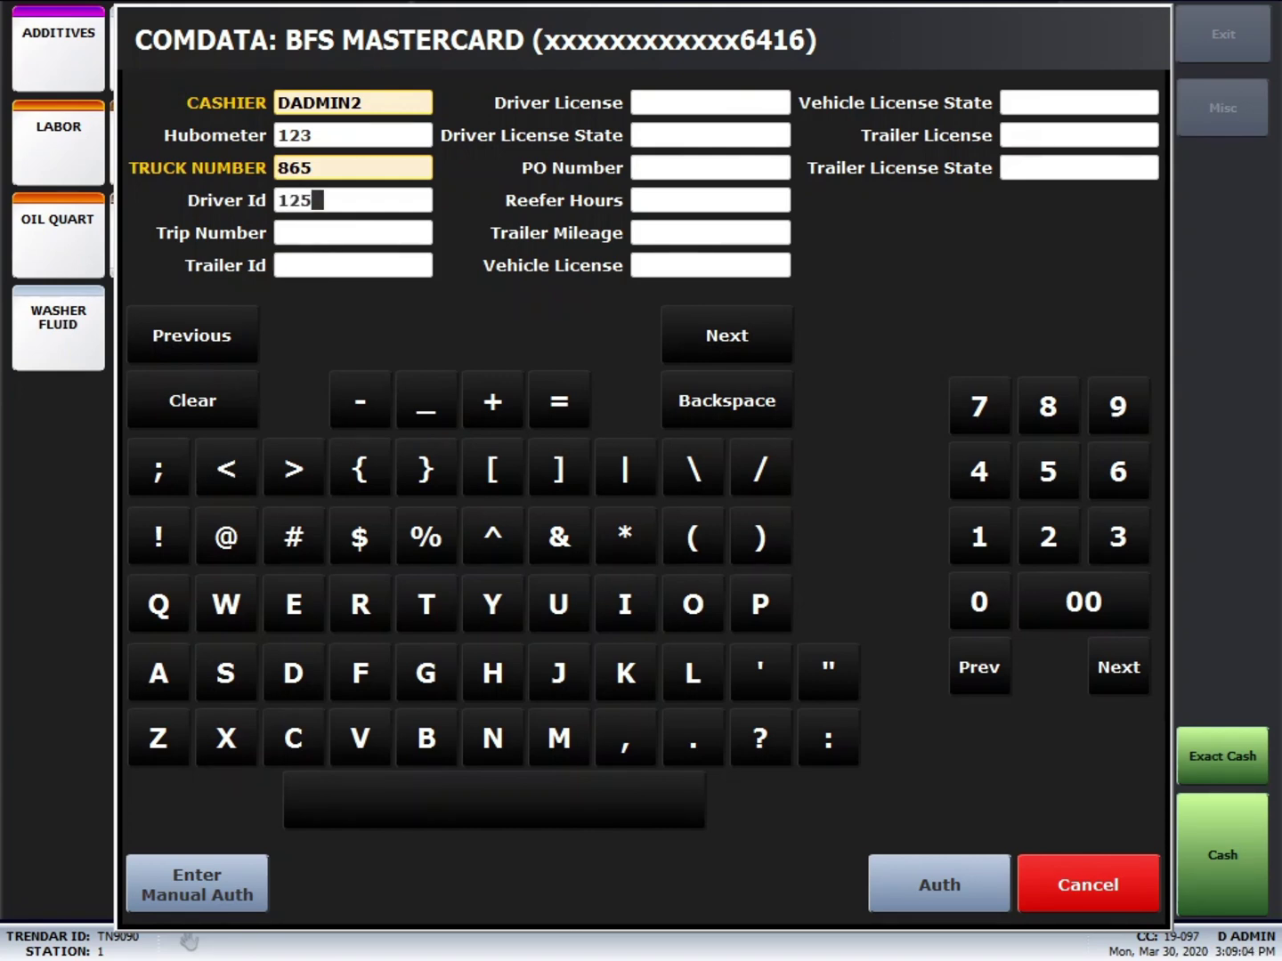
key(Return)
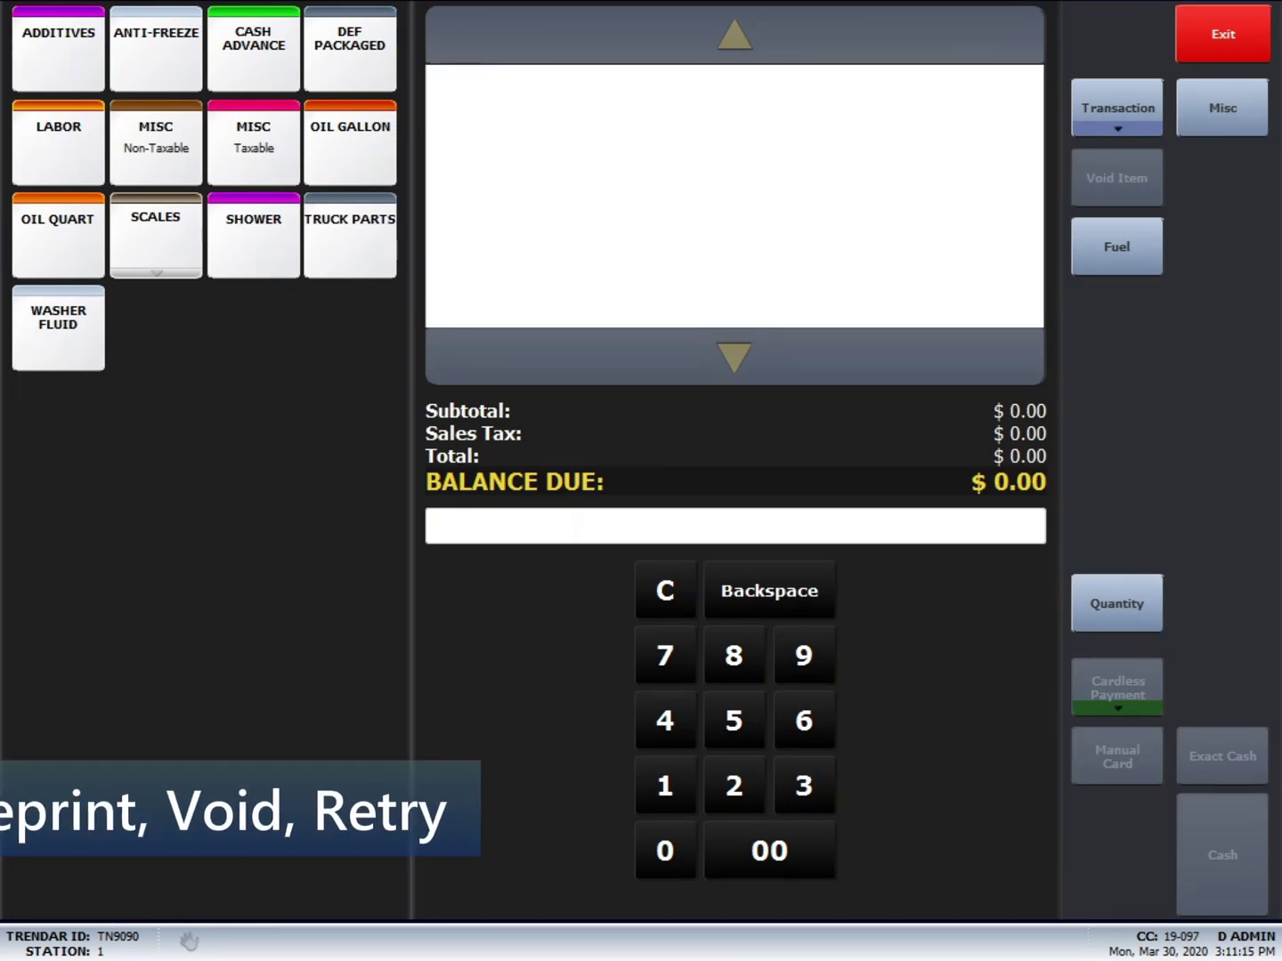
Step: Retry the failed diesel transaction, then bring up the Reprint transaction list
click(1117, 107)
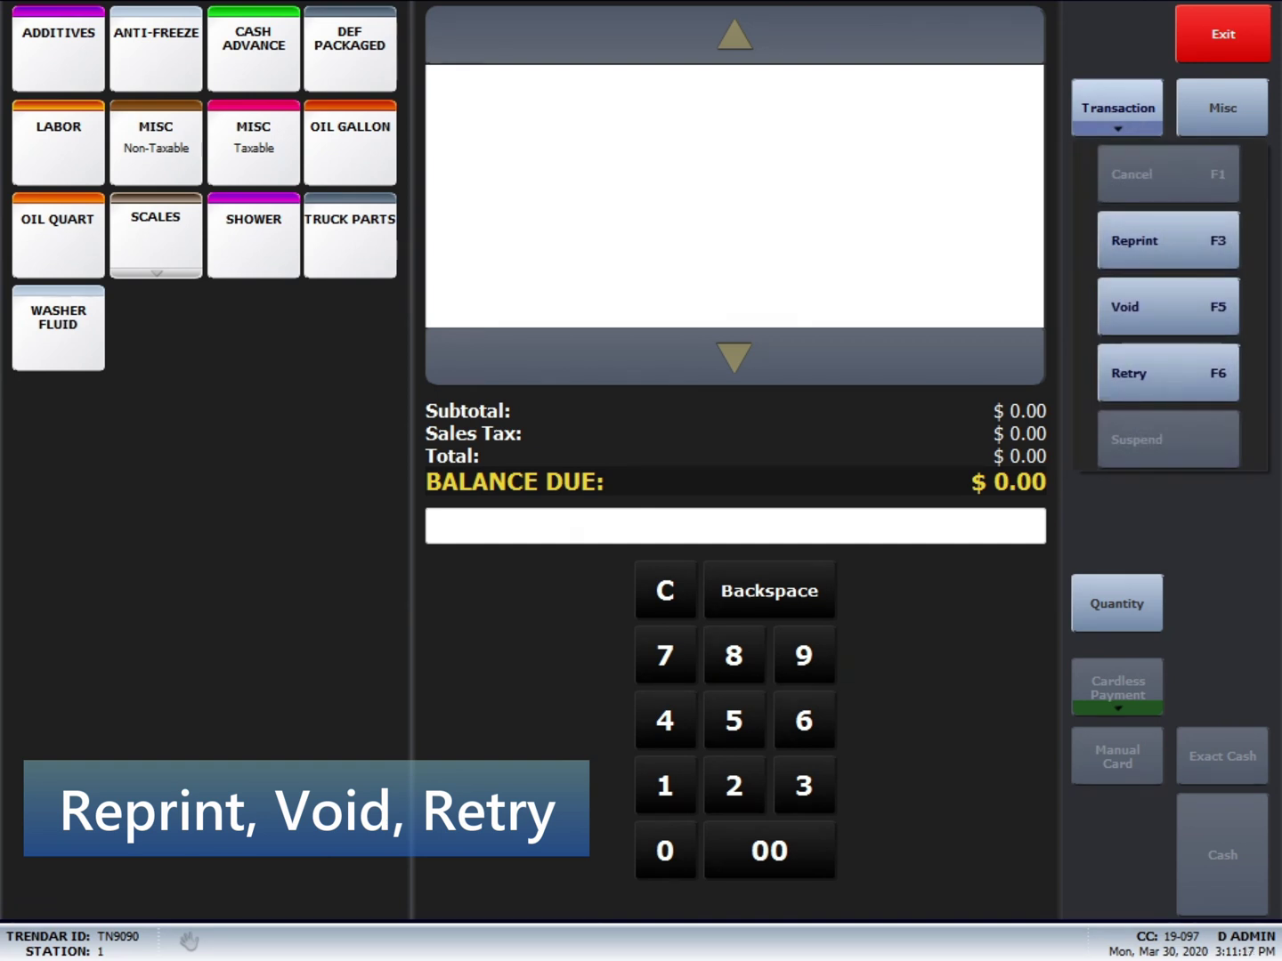
key(F6)
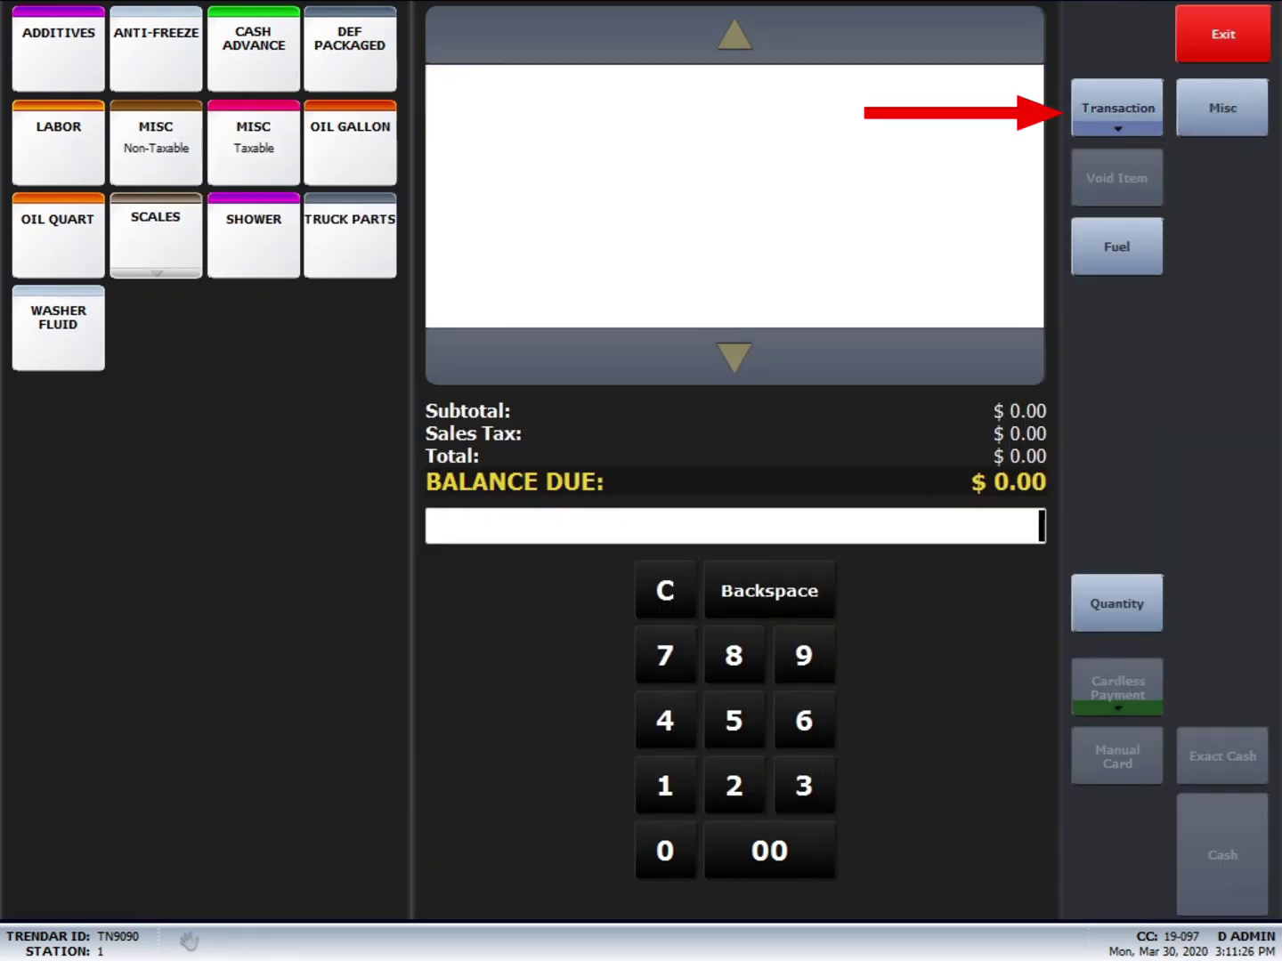
click(1117, 107)
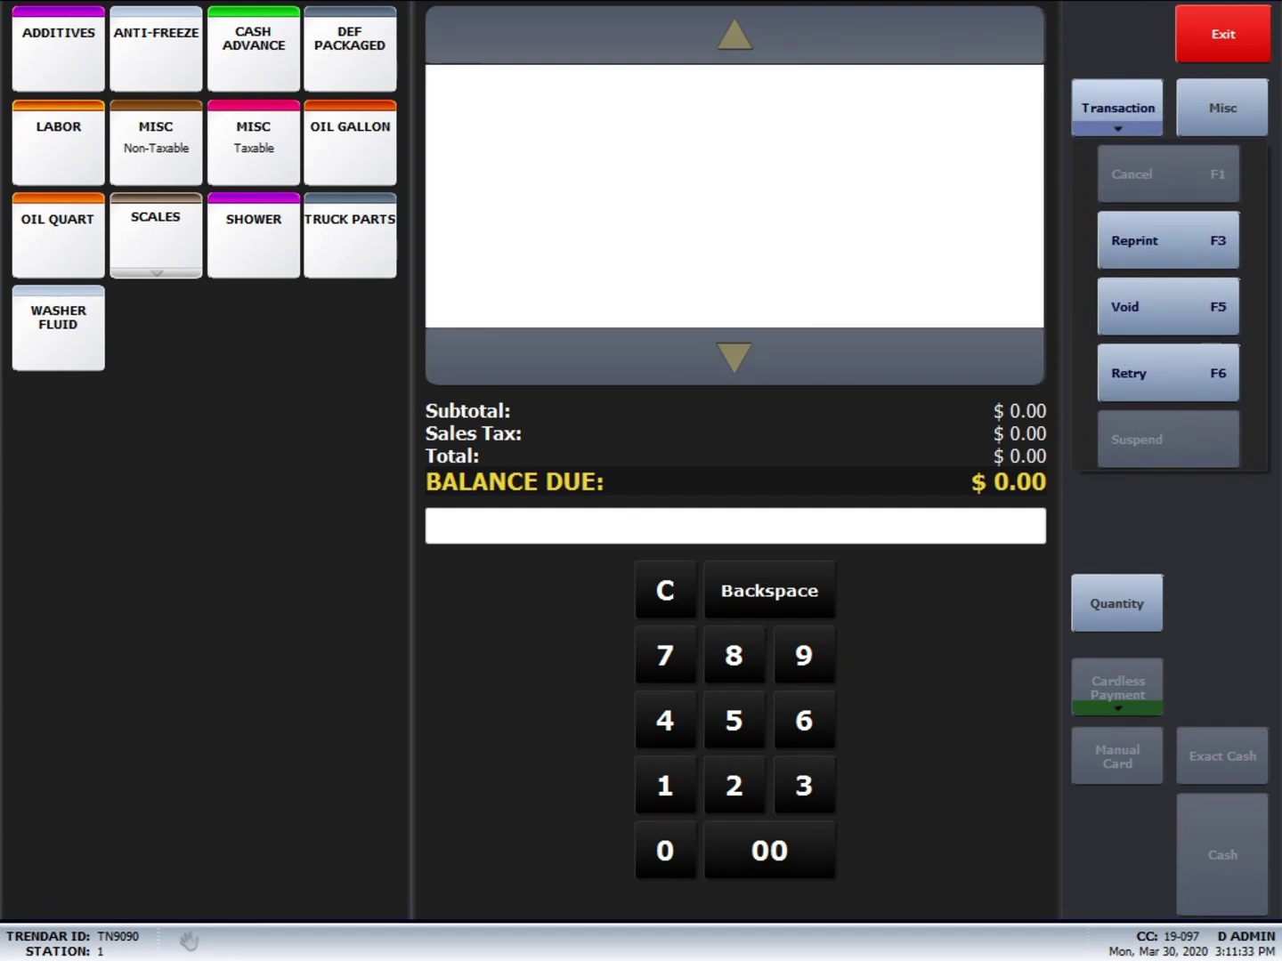
key(F3)
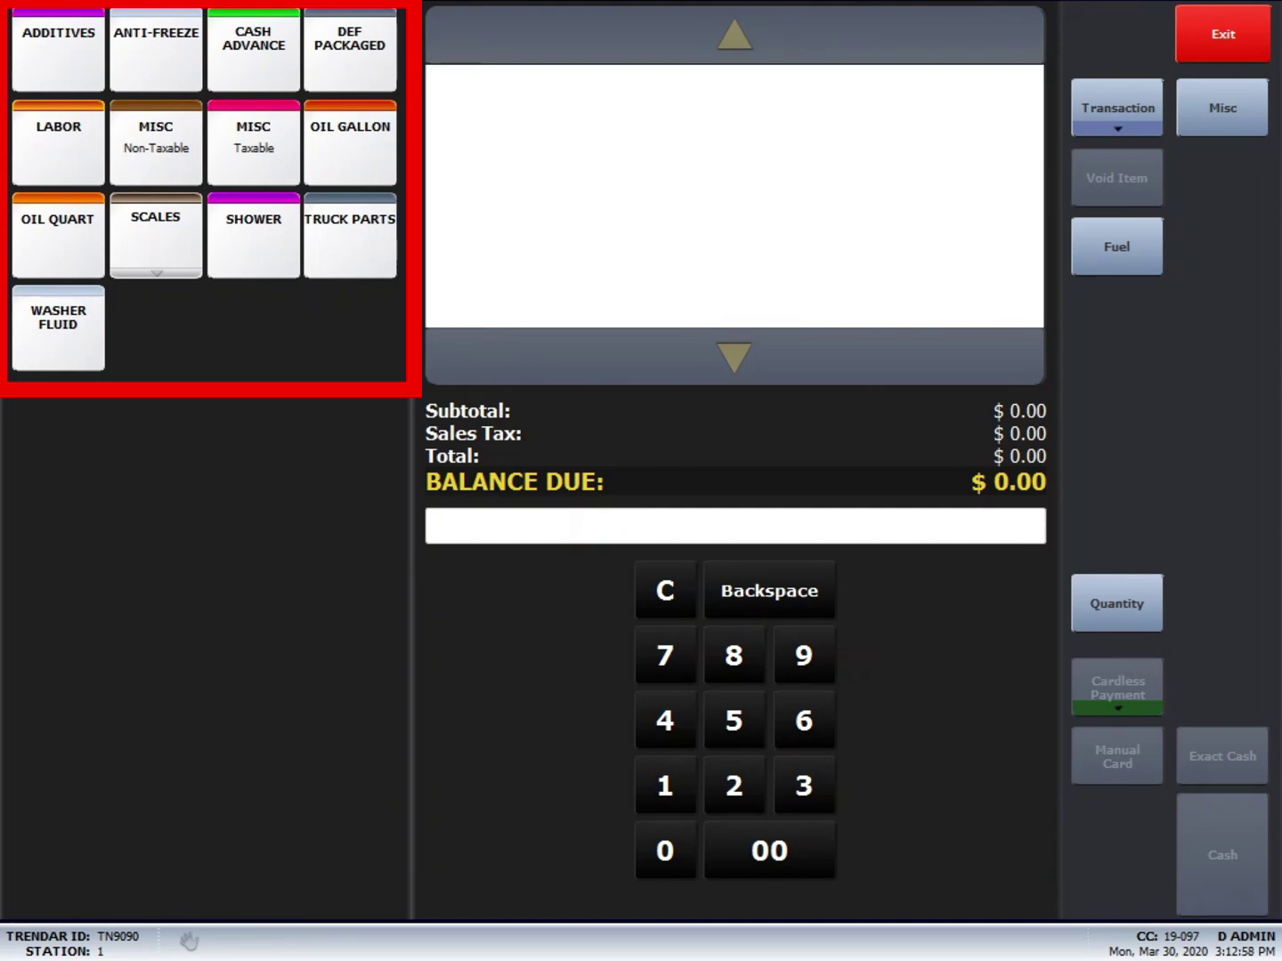
Step: Ring up 12.99 as an Additives sale and complete it
text(1299)
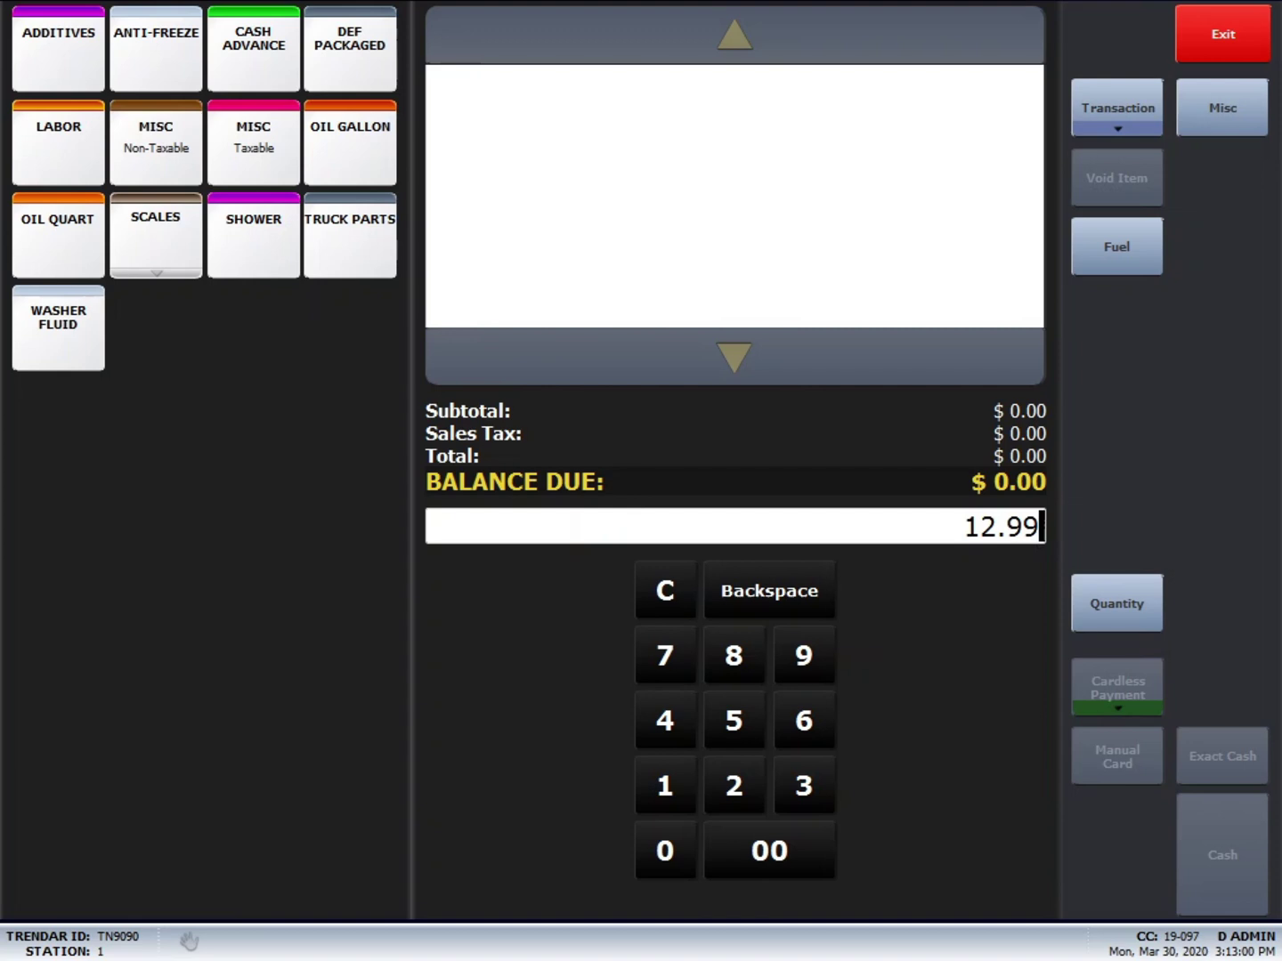
click(58, 50)
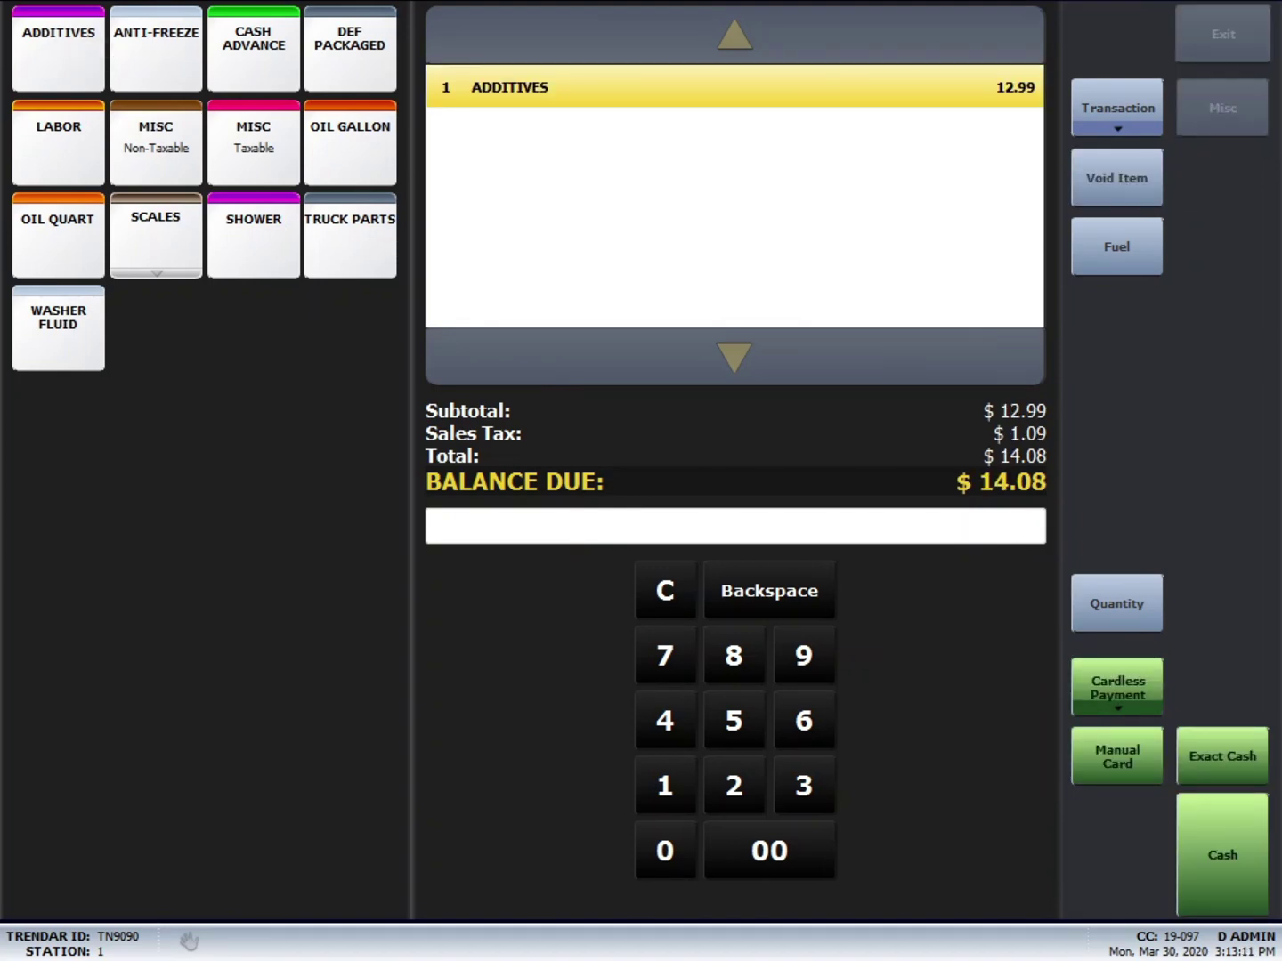
click(57, 51)
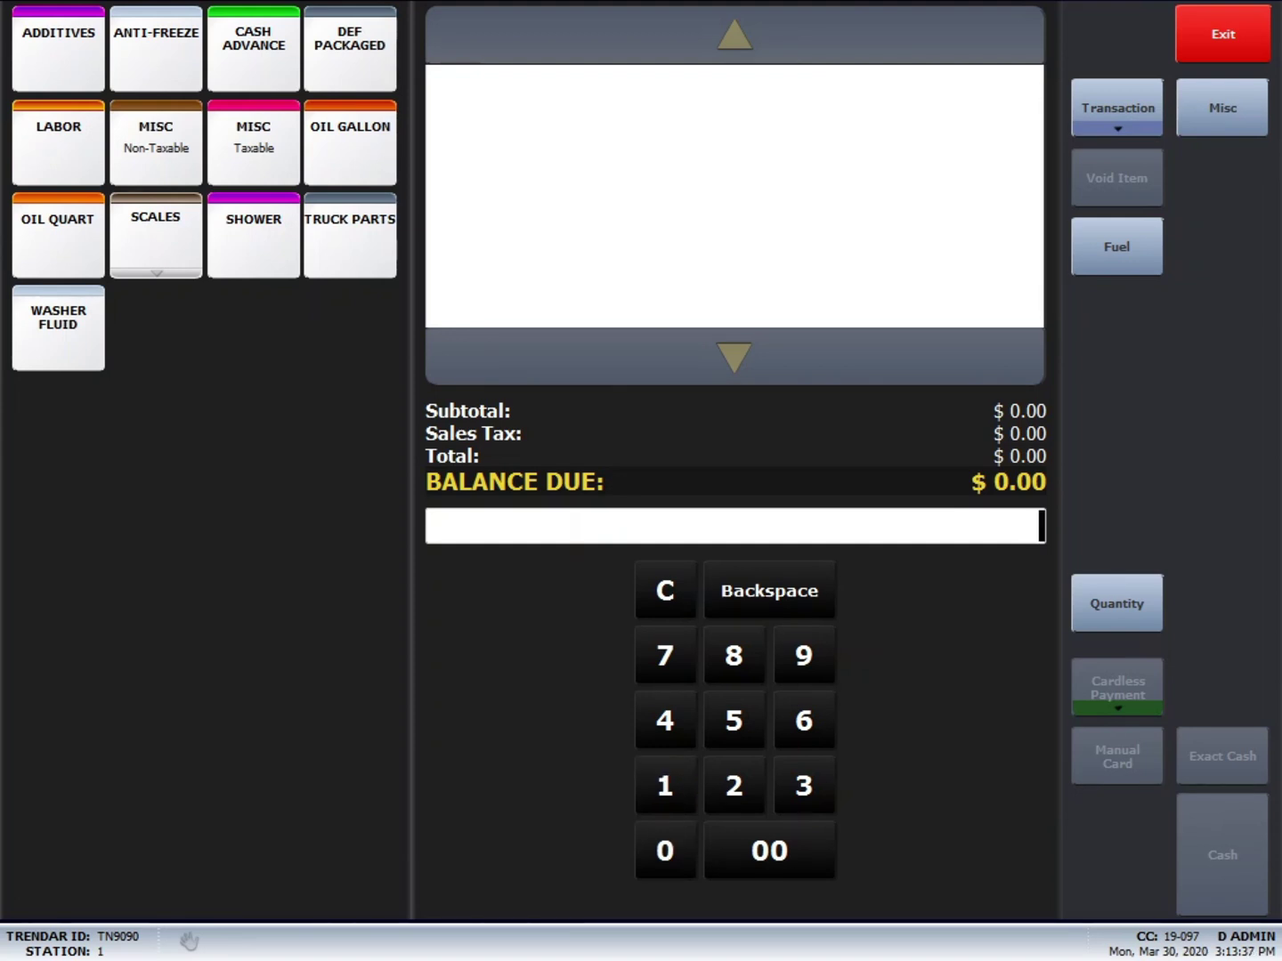
Step: Add 100.000 gallons of Diesel 2 from pump 14 to the sale
click(1116, 246)
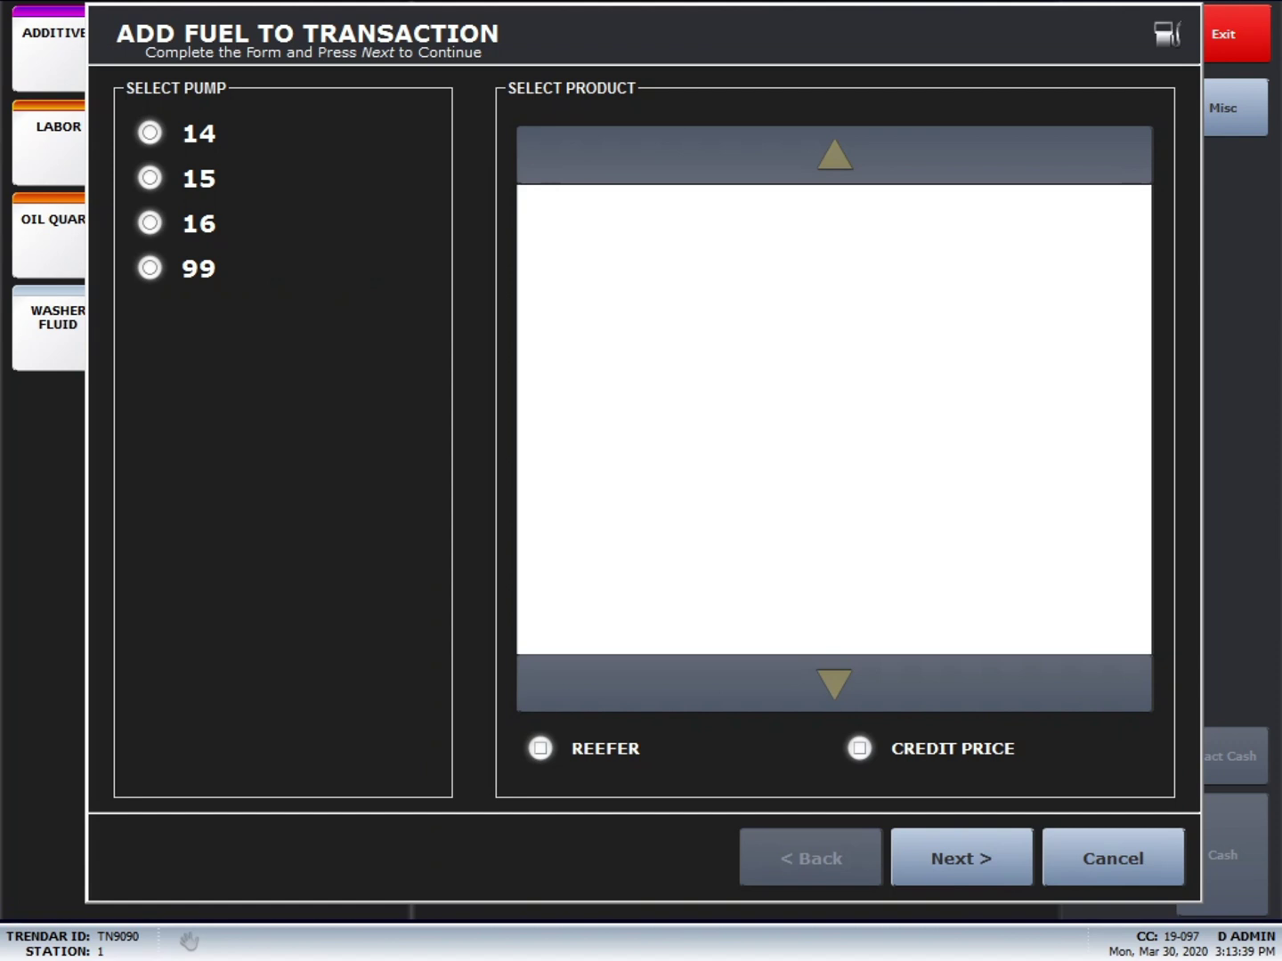
click(150, 133)
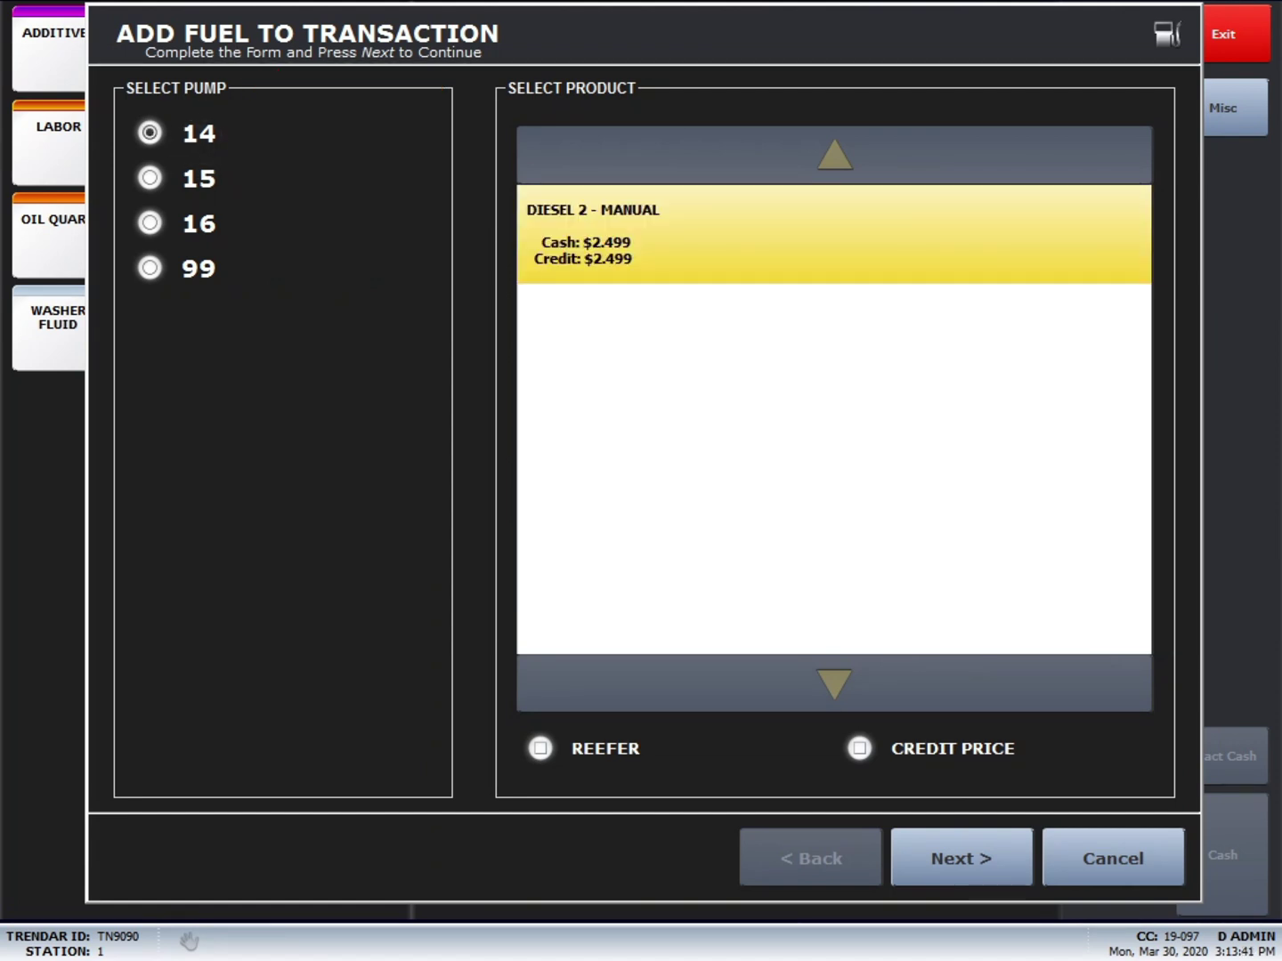
click(962, 857)
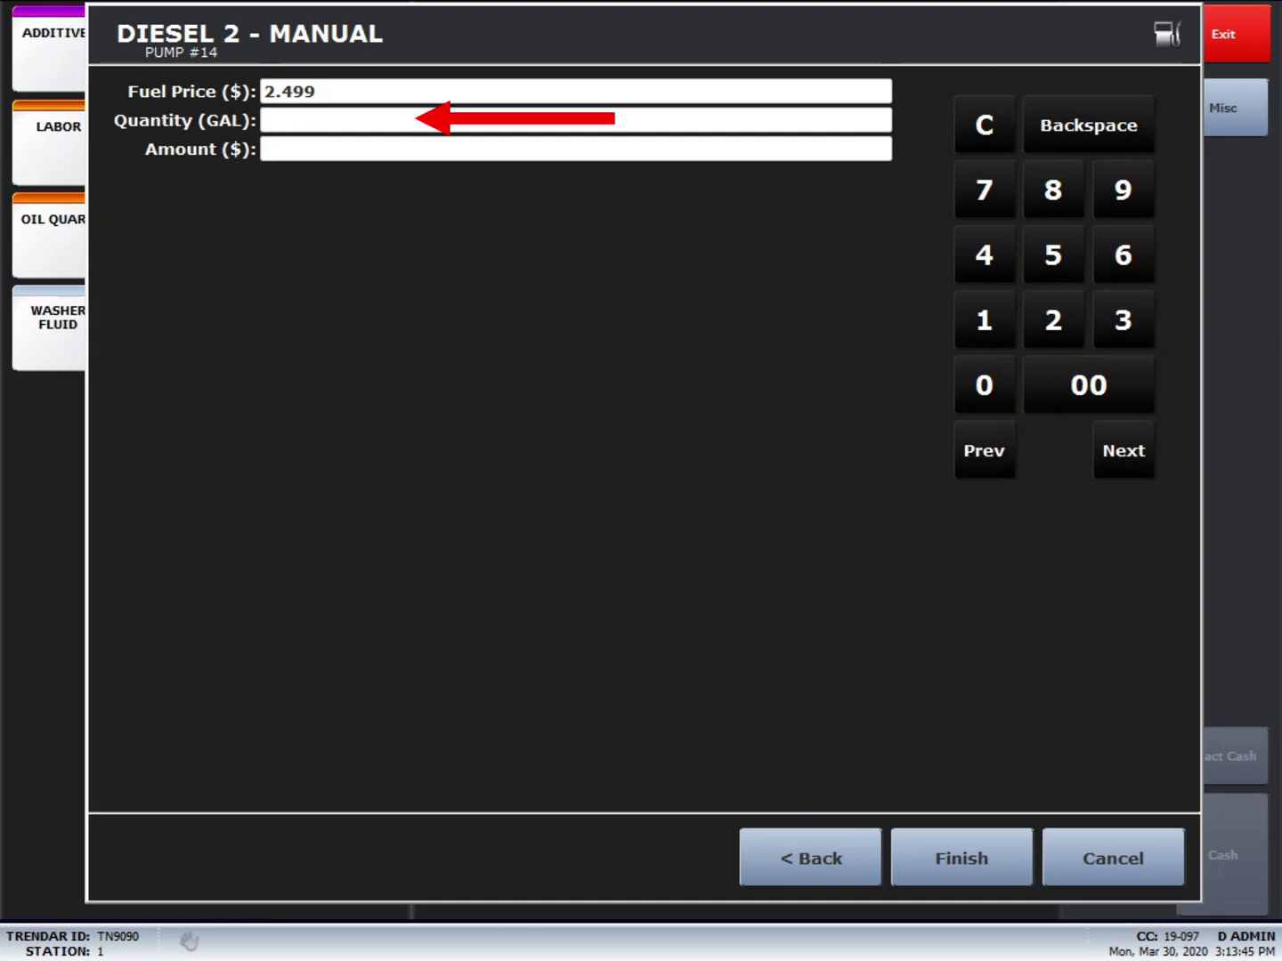
text(100.000)
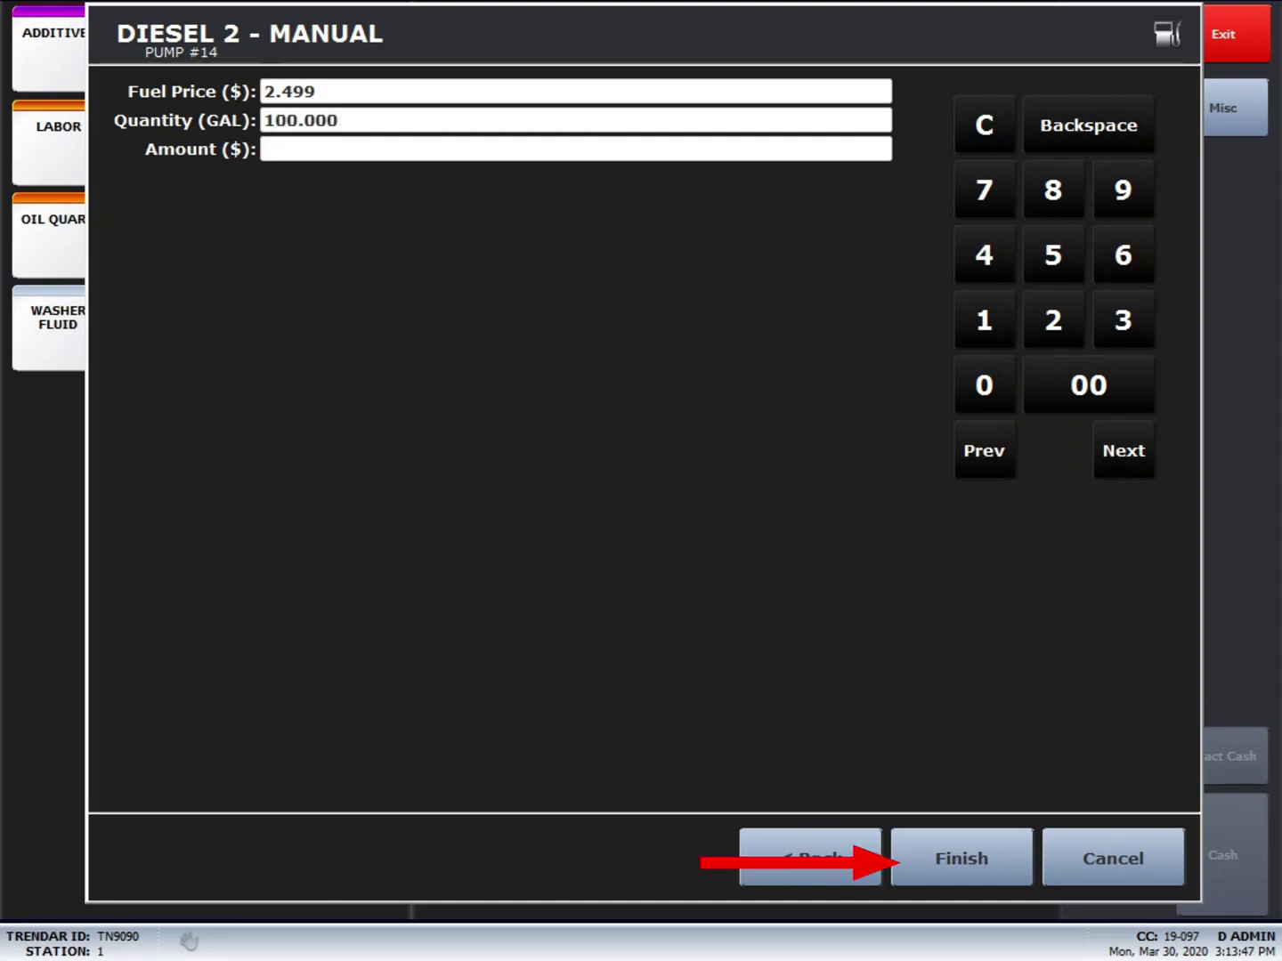
click(961, 858)
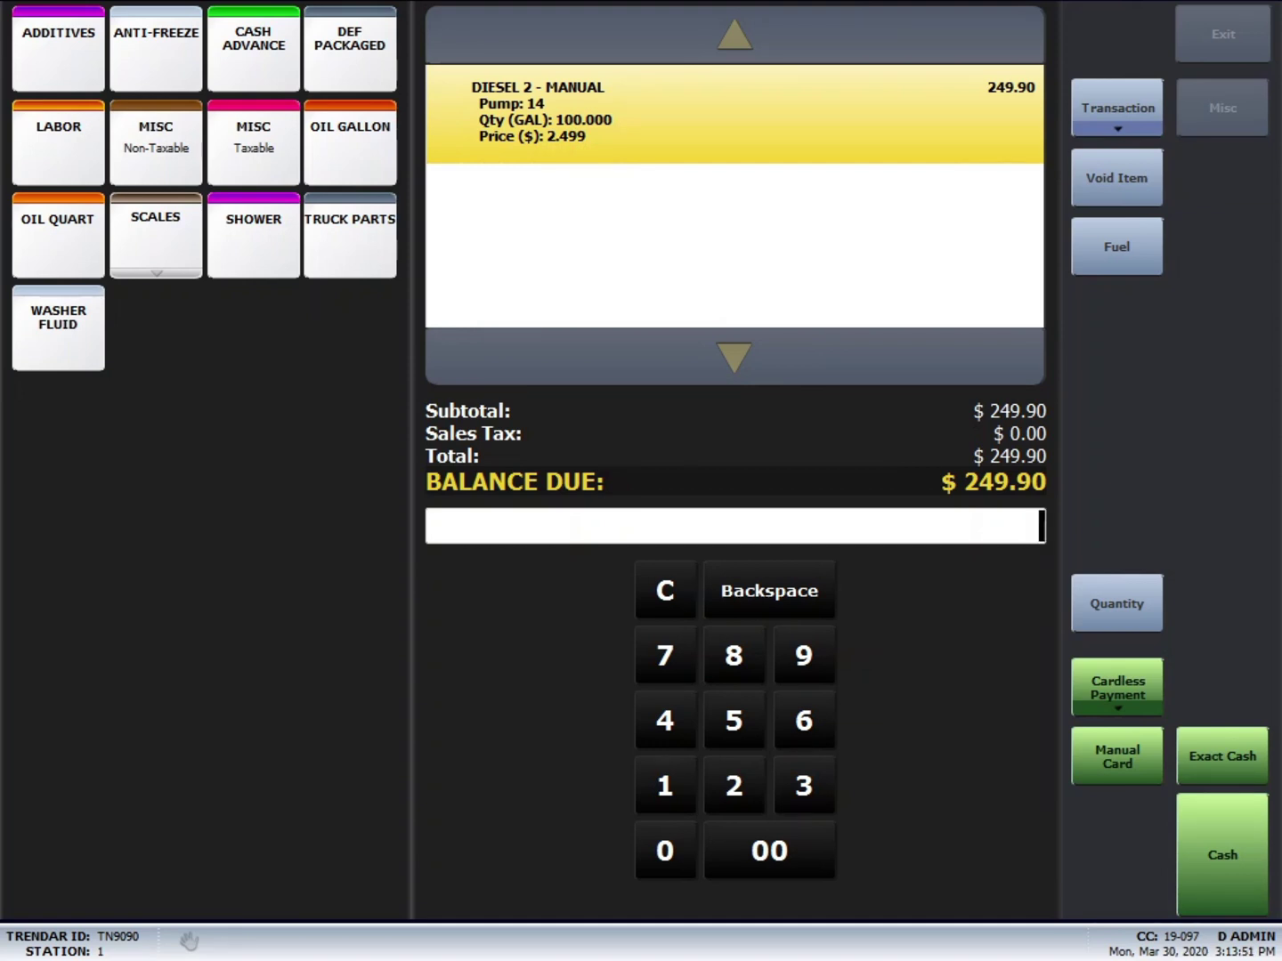
Step: Tender the $249.90 sale in cash, authorize it and finish the receipt prompt
click(1223, 755)
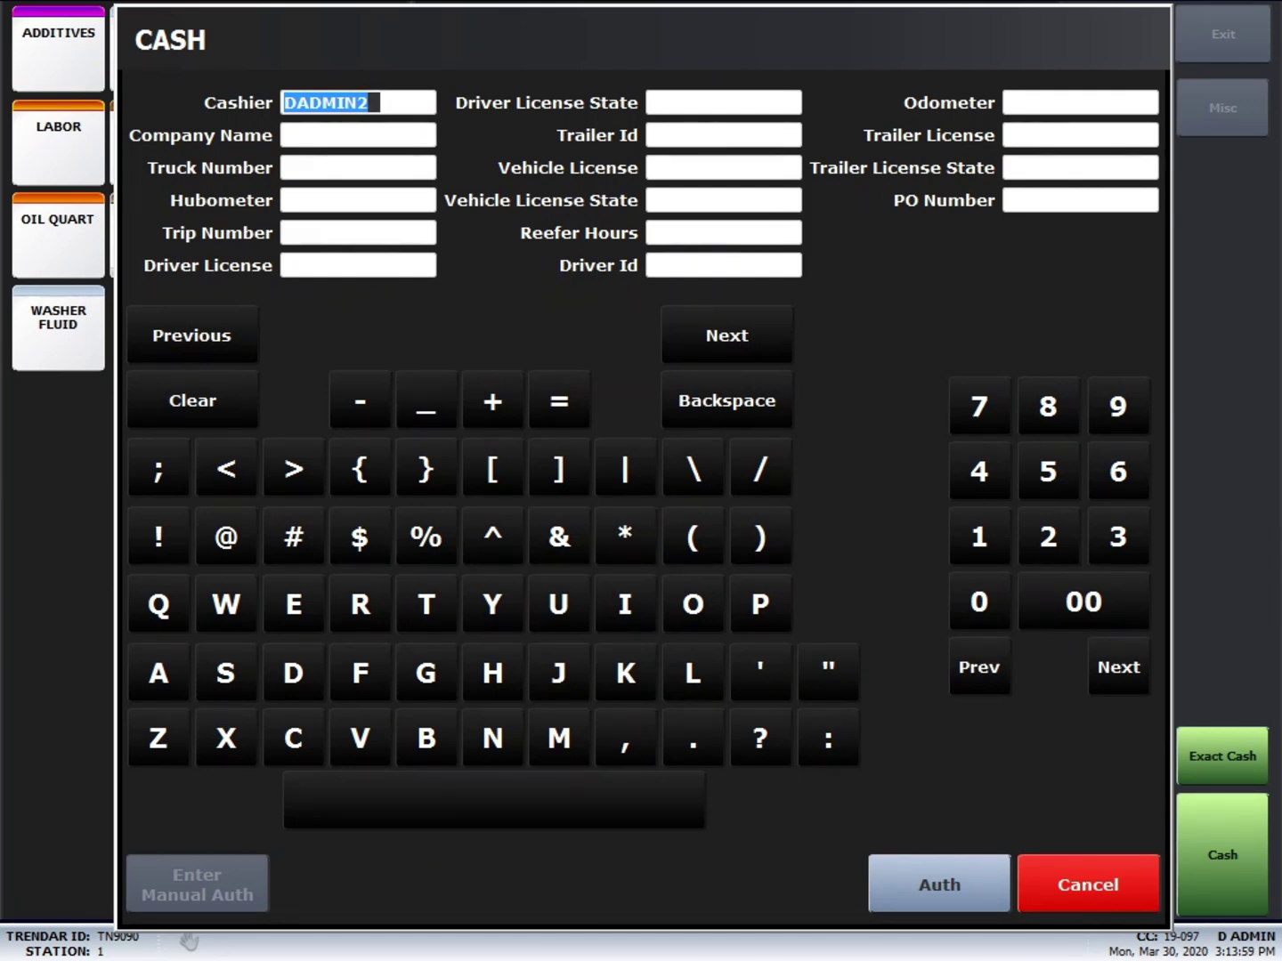
key(Return)
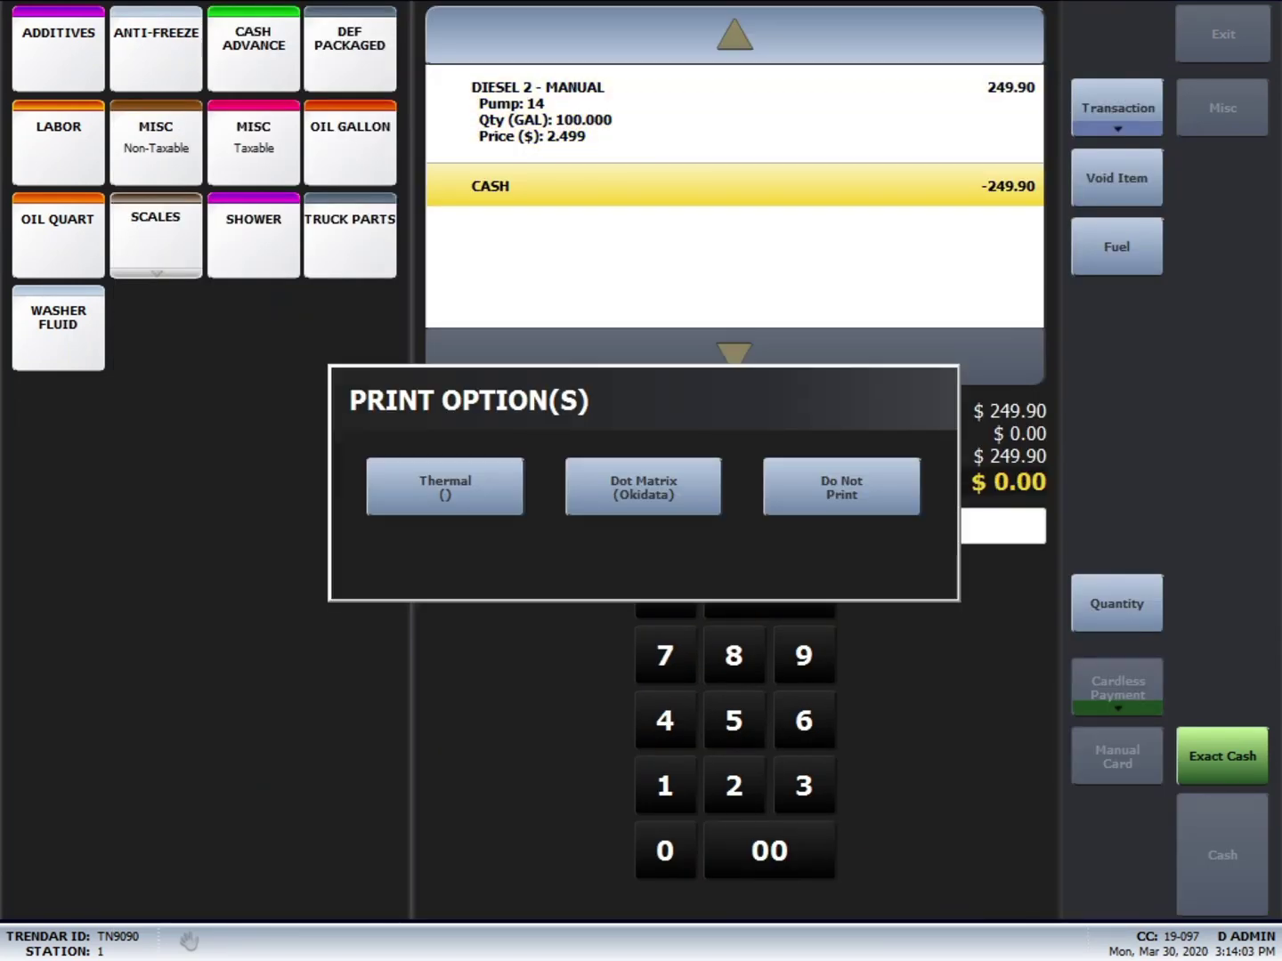
key(Return)
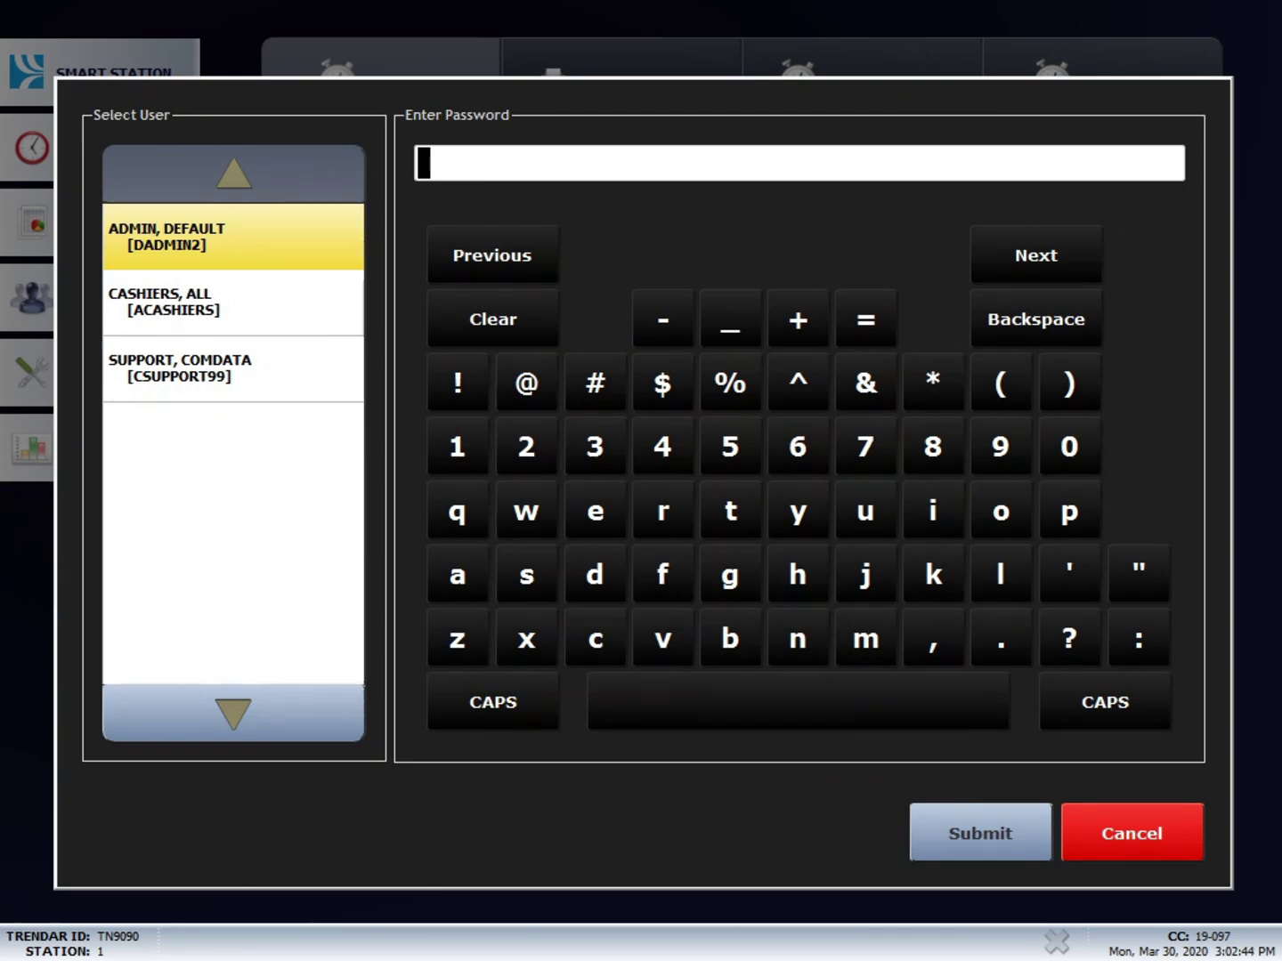
Step: Close shift 100 with the admin password and log in again to close the business day
text(*******)
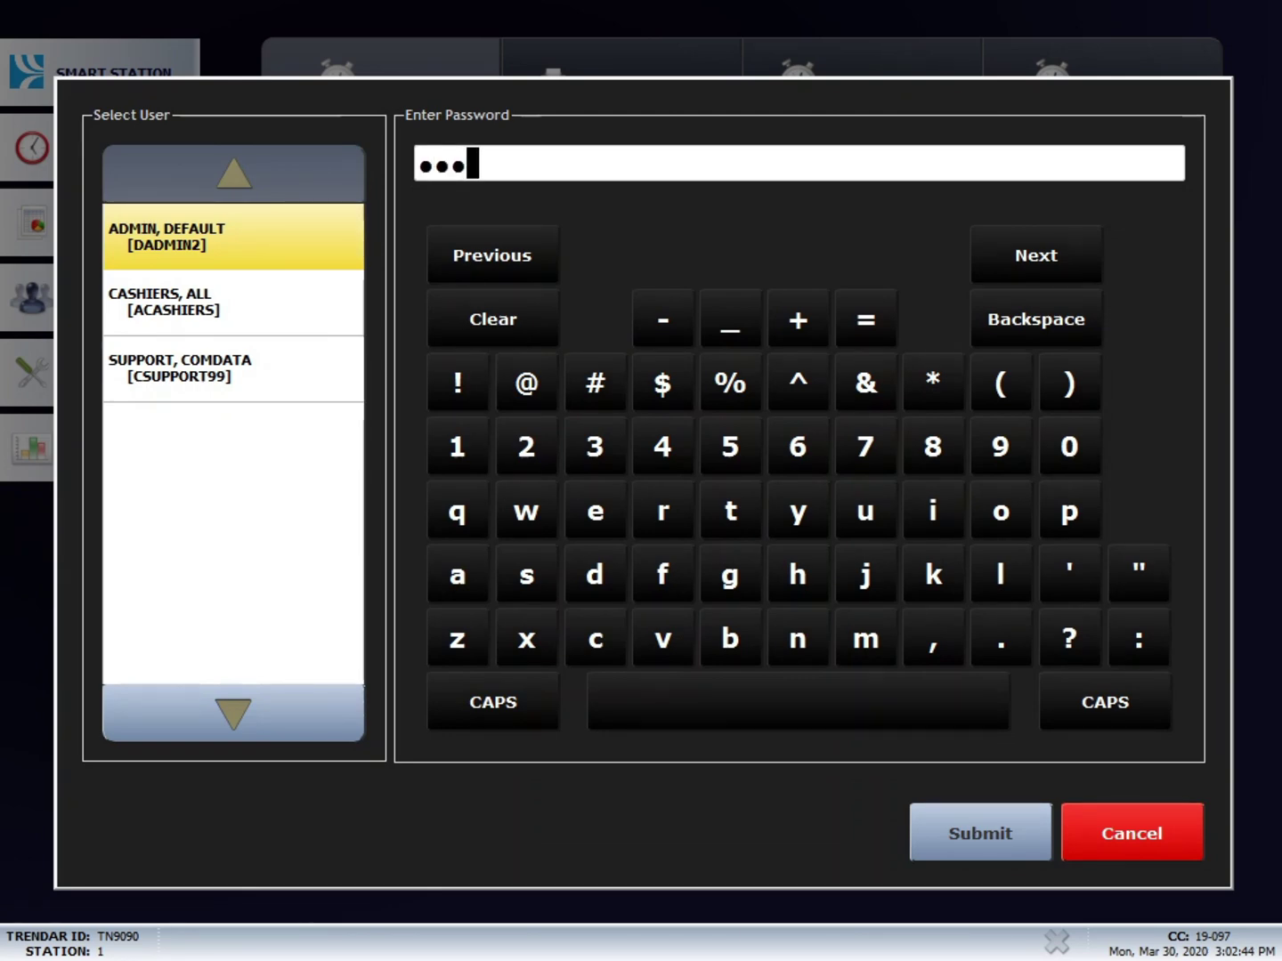
key(Return)
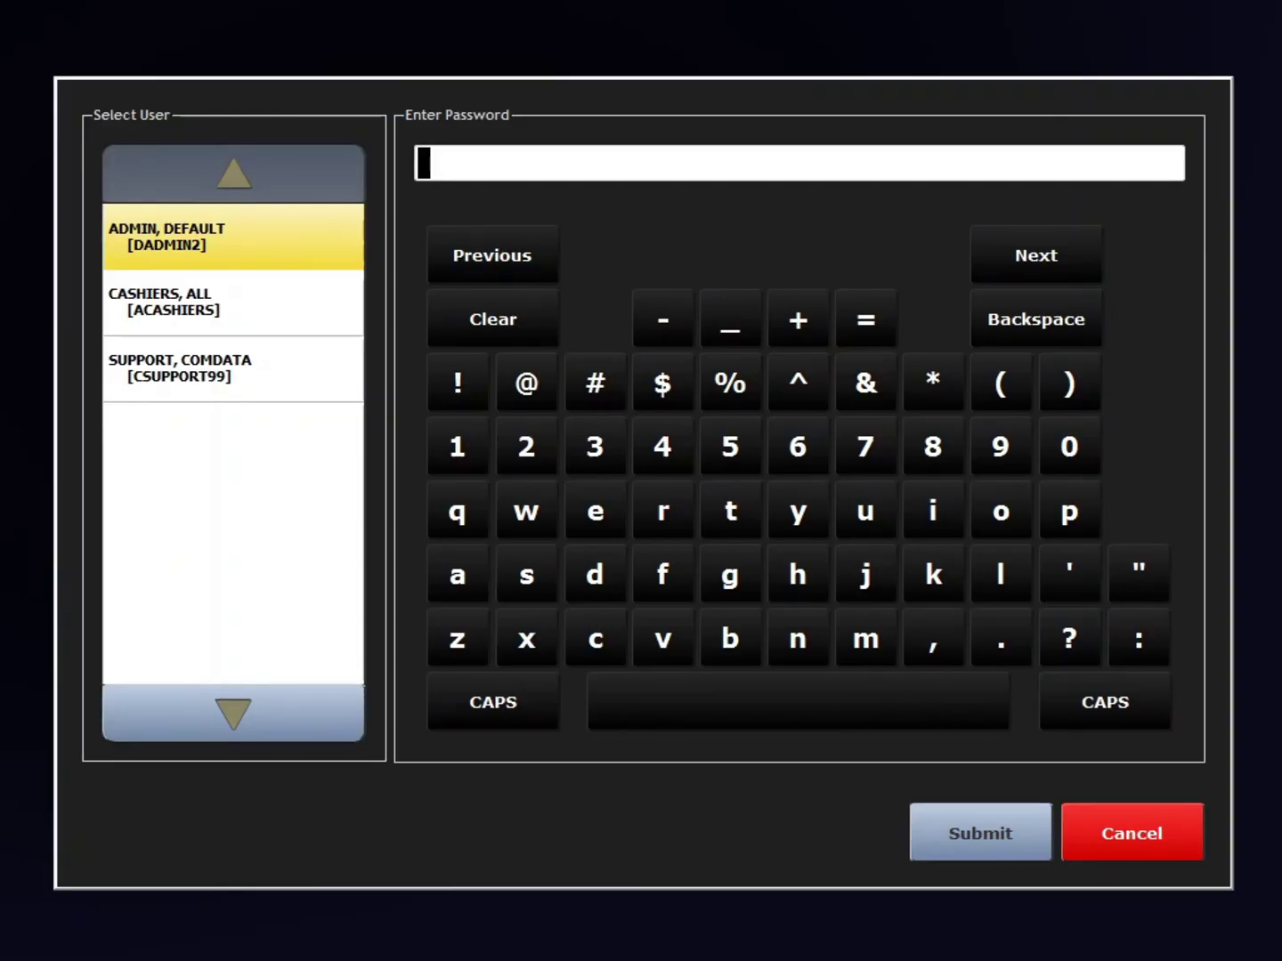
text(******)
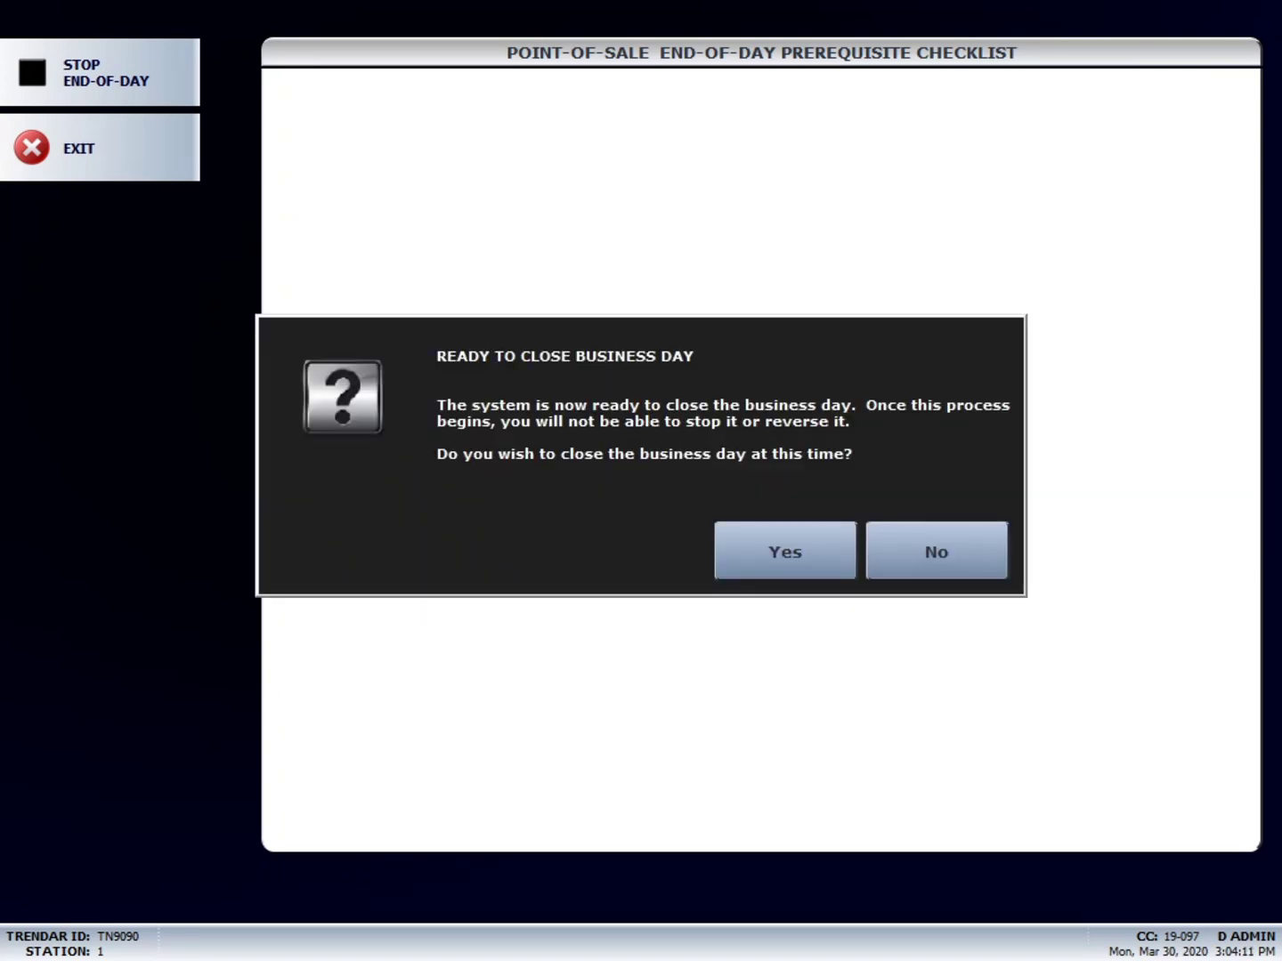
Step: Confirm Yes to close the business day, starting the archive and database backup tasks
key(Return)
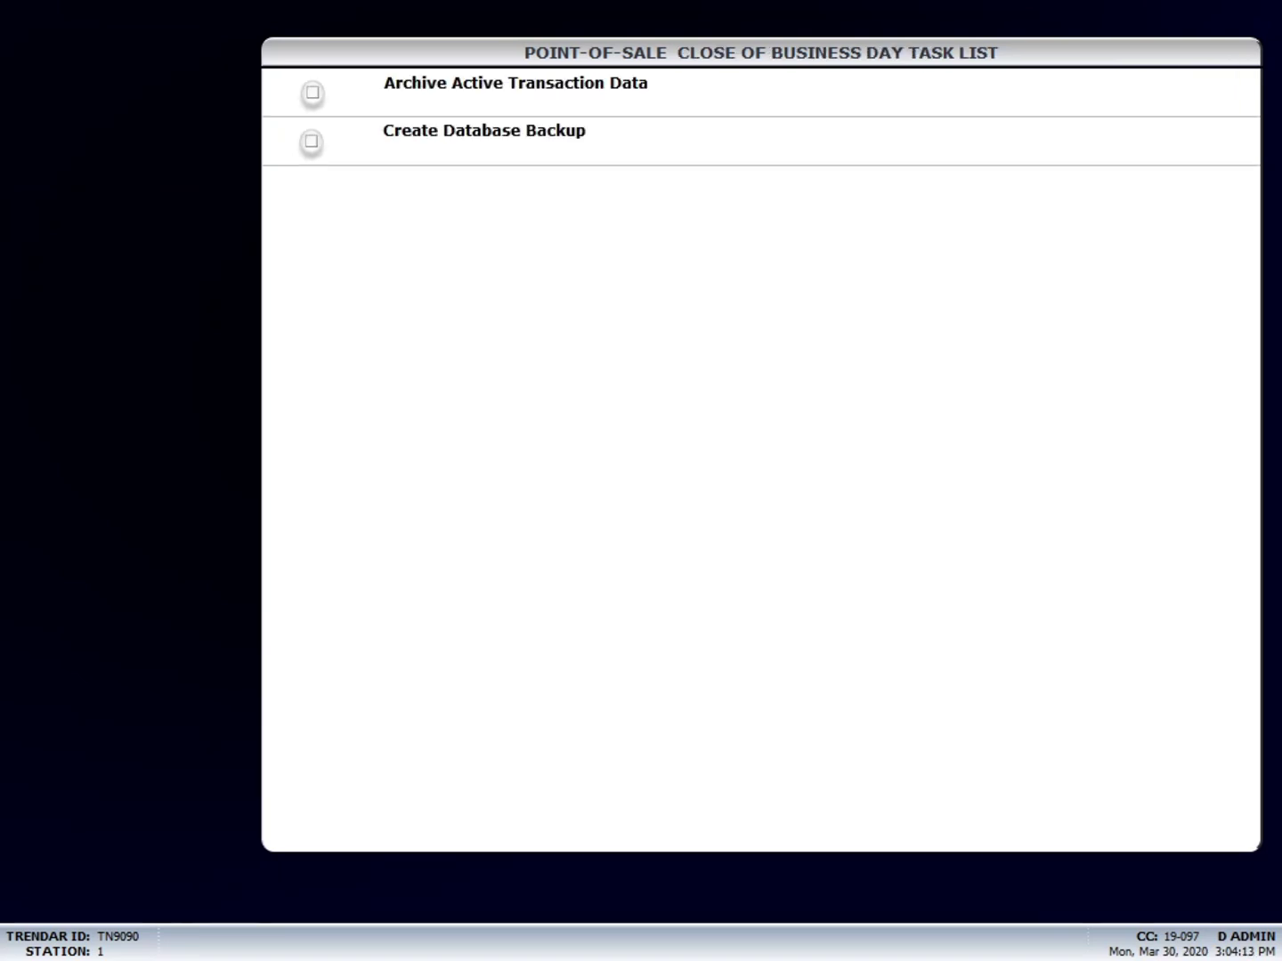